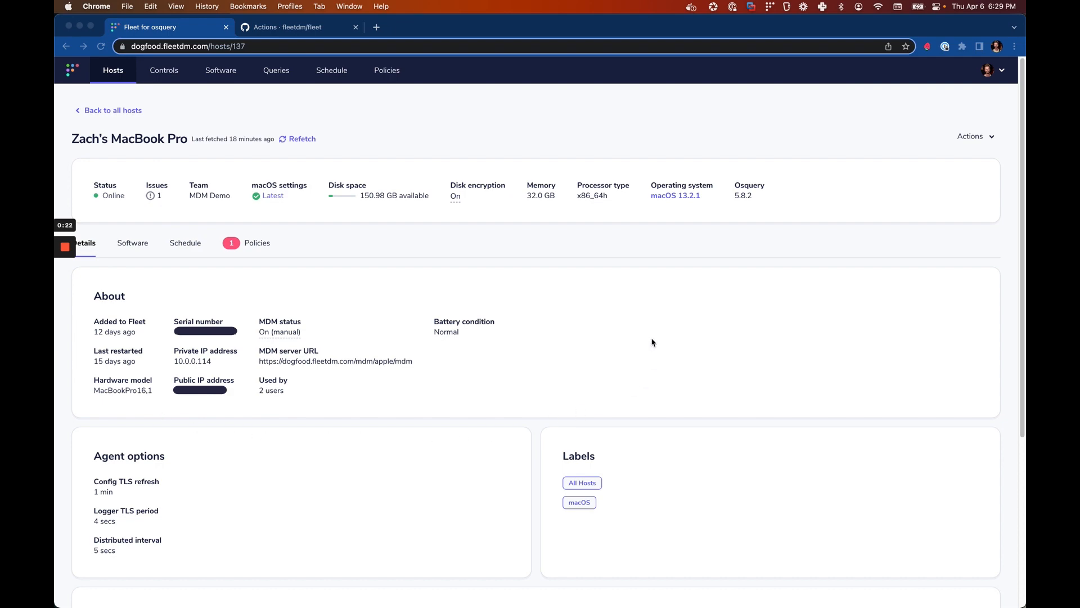
# Review the MacBook Pro host's details, its user list and its installed software inventory
pyautogui.scroll(-5, 652, 342)
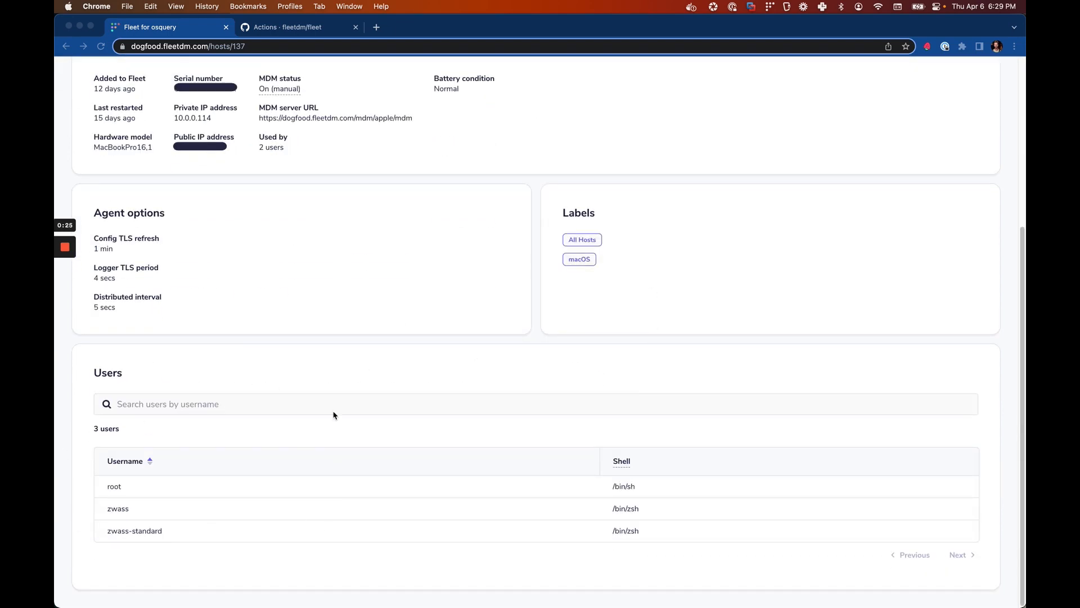
pyautogui.scroll(6, 333, 415)
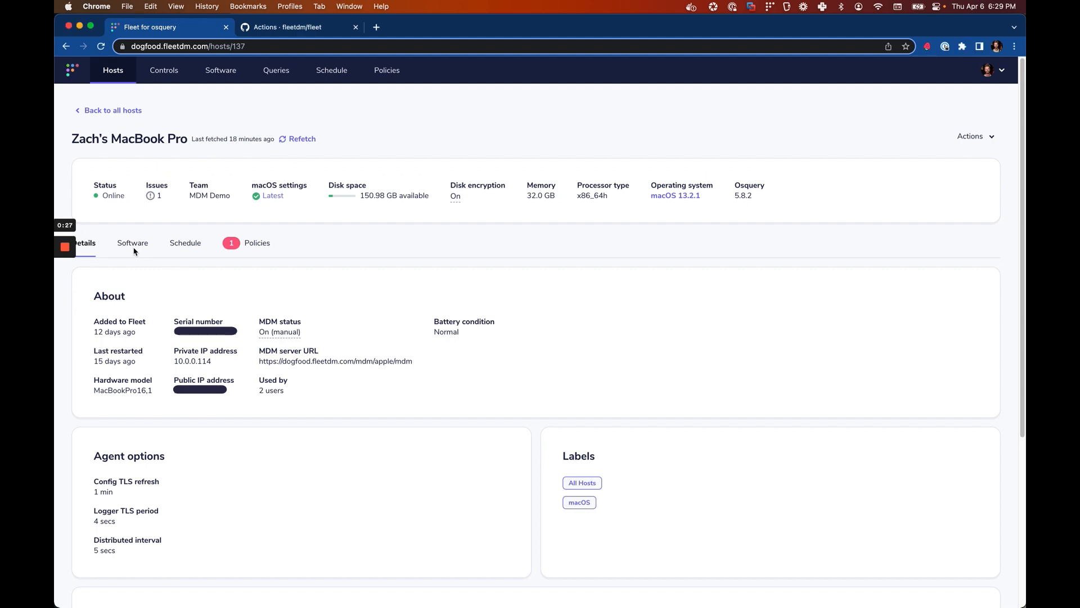
pyautogui.click(133, 247)
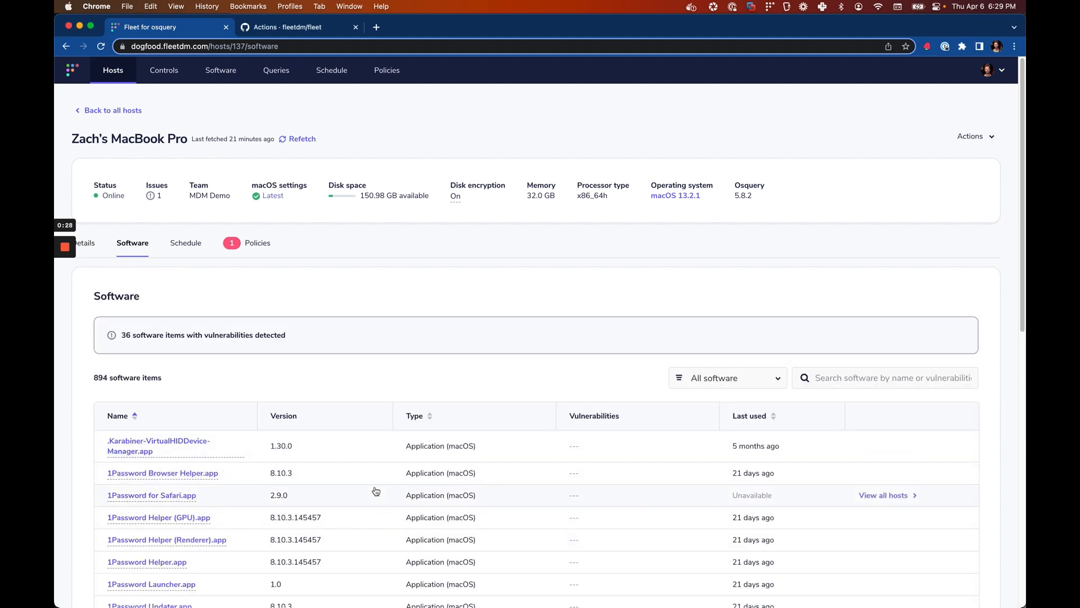
pyautogui.scroll(-8, 376, 491)
pyautogui.scroll(3, 562, 369)
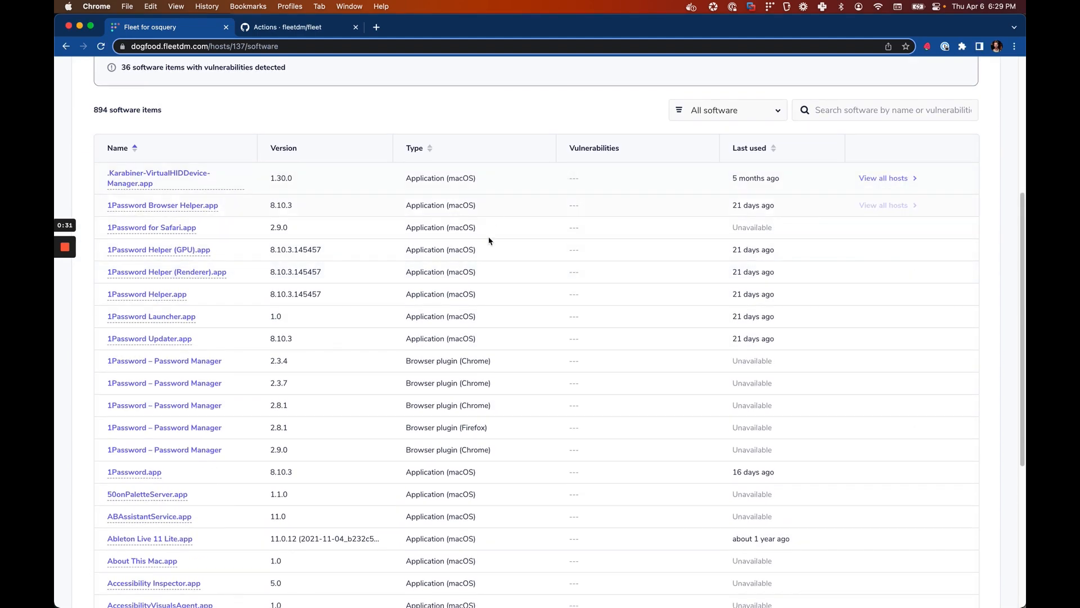
pyautogui.scroll(5, 623, 258)
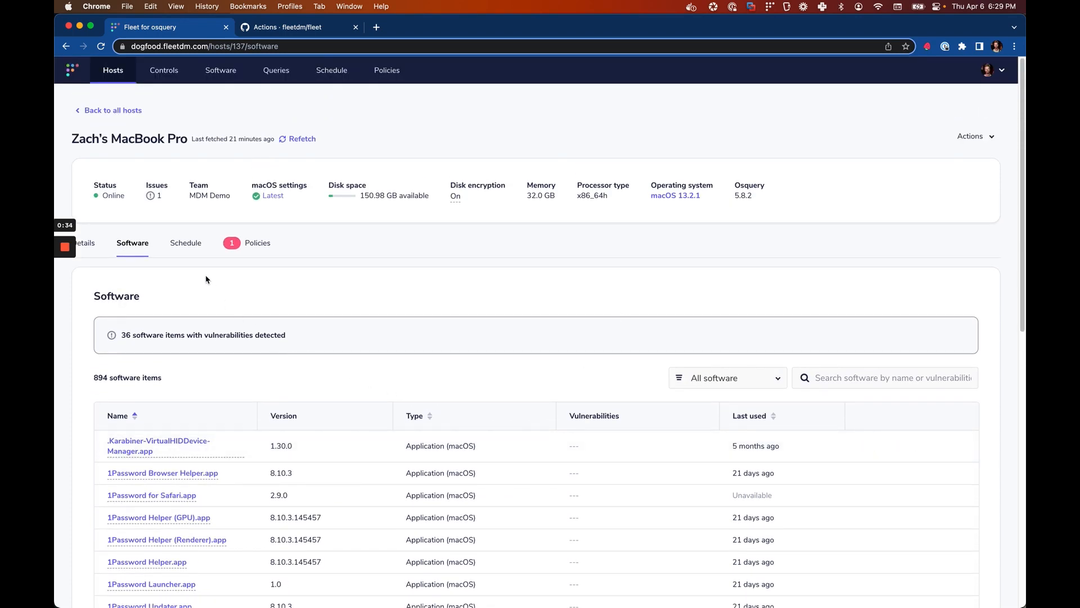
# Review the host's scheduled queries, its policy statuses and the list of macOS settings applied to it
pyautogui.click(187, 248)
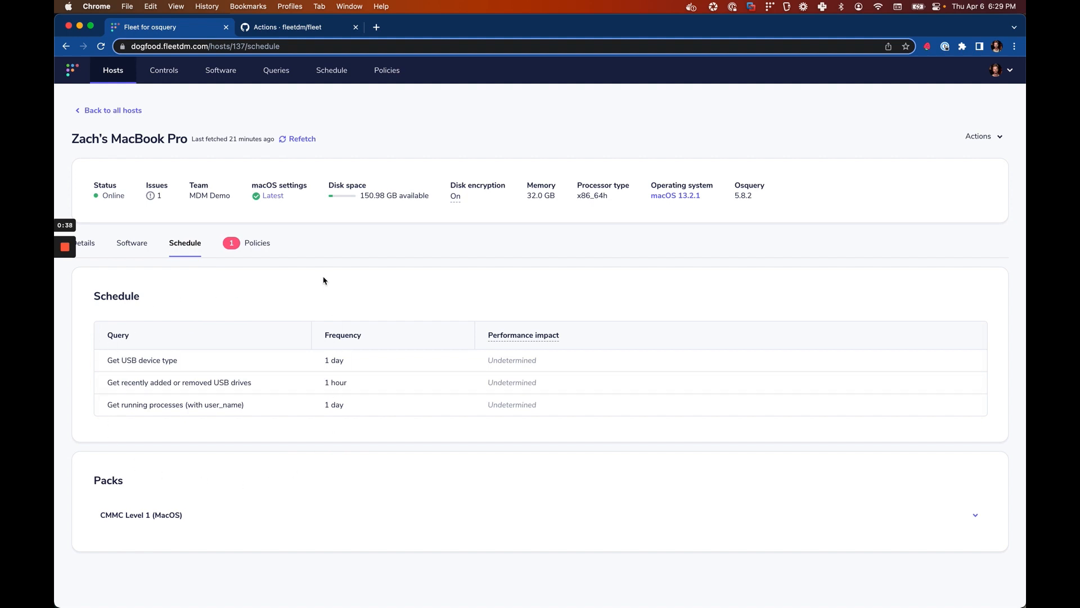
pyautogui.click(265, 246)
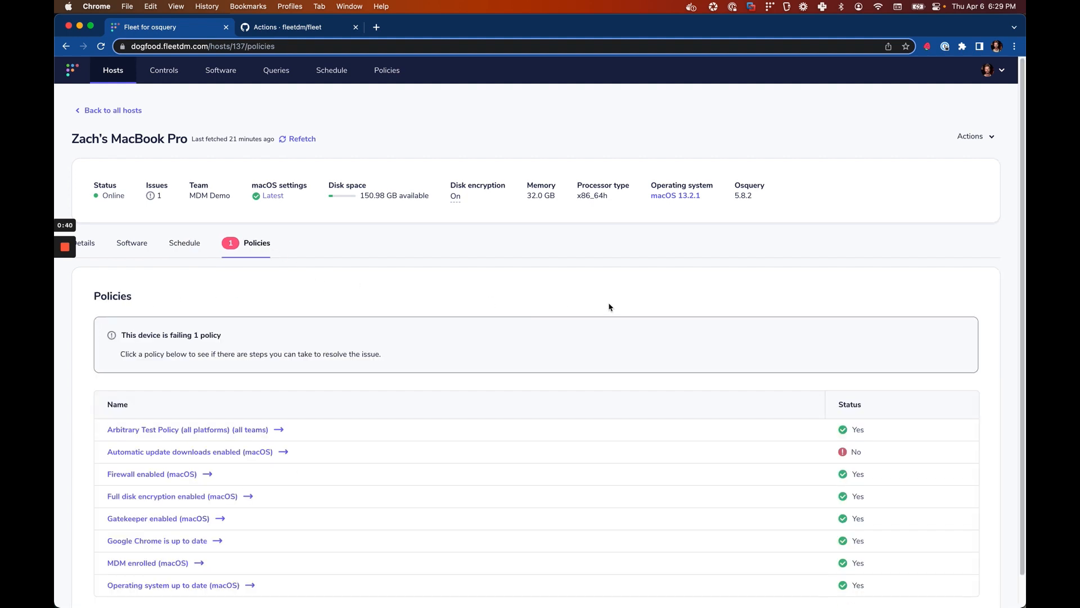
pyautogui.scroll(-1, 609, 307)
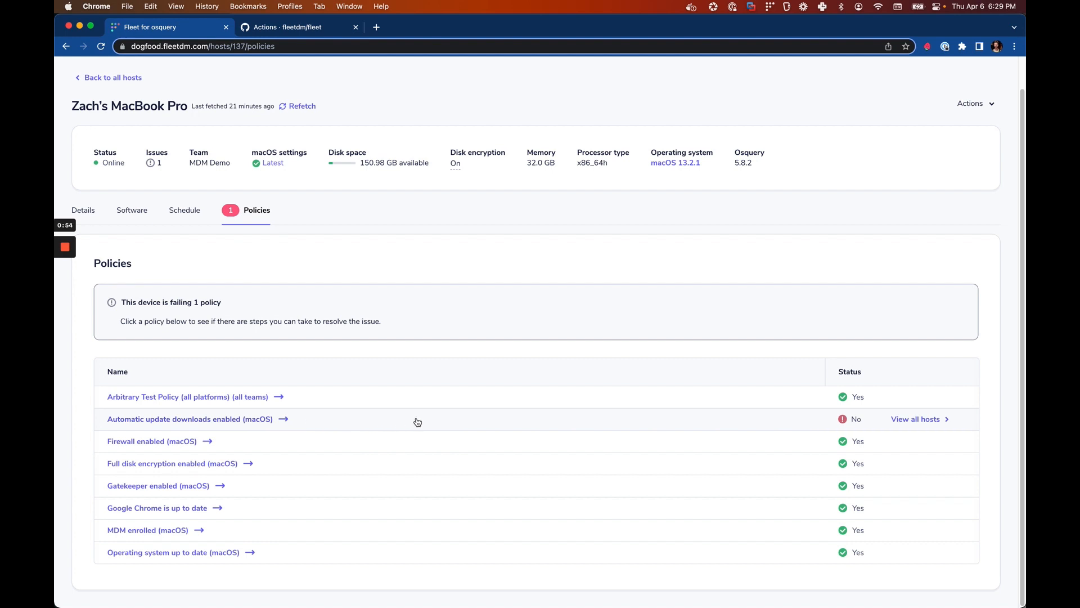
pyautogui.scroll(1, 394, 361)
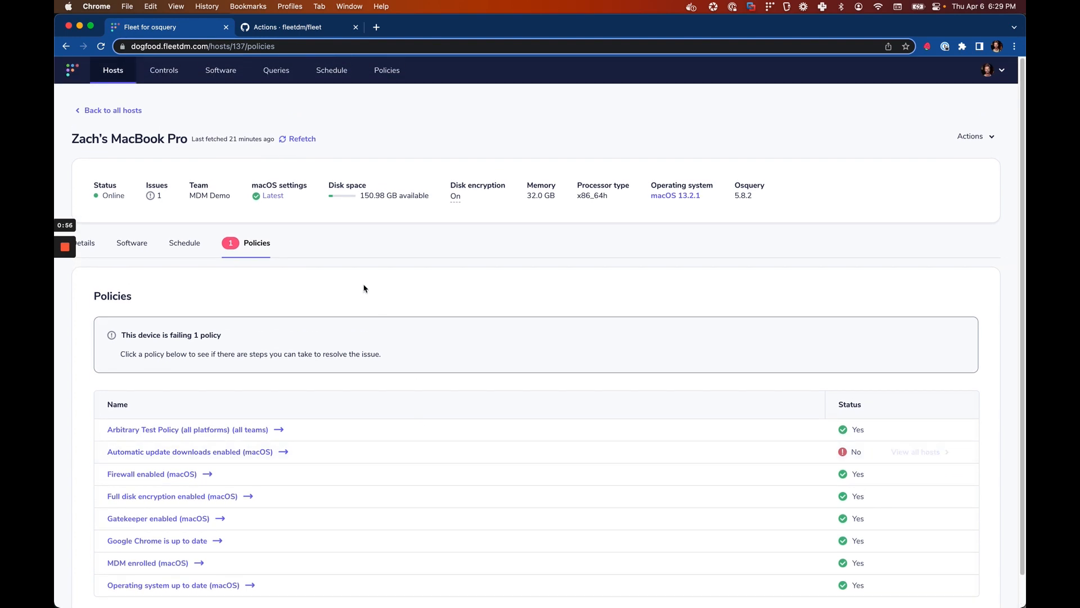
pyautogui.click(274, 196)
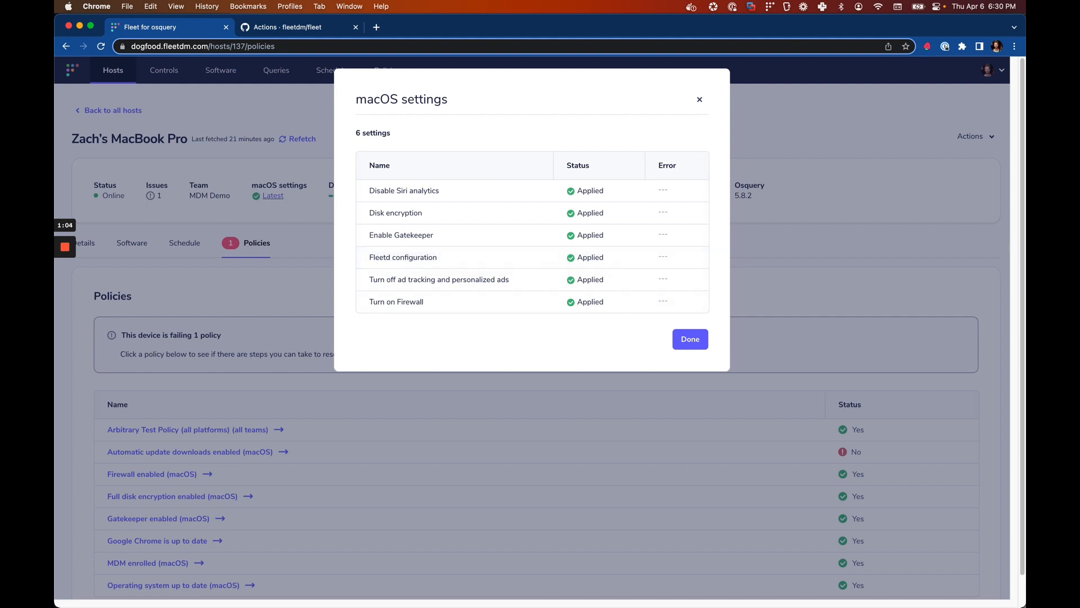
# Switch to iMazing Profile Editor, check the Software Update payload of updates.mobileconfig and save the profile
pyautogui.moveTo(810, 580)
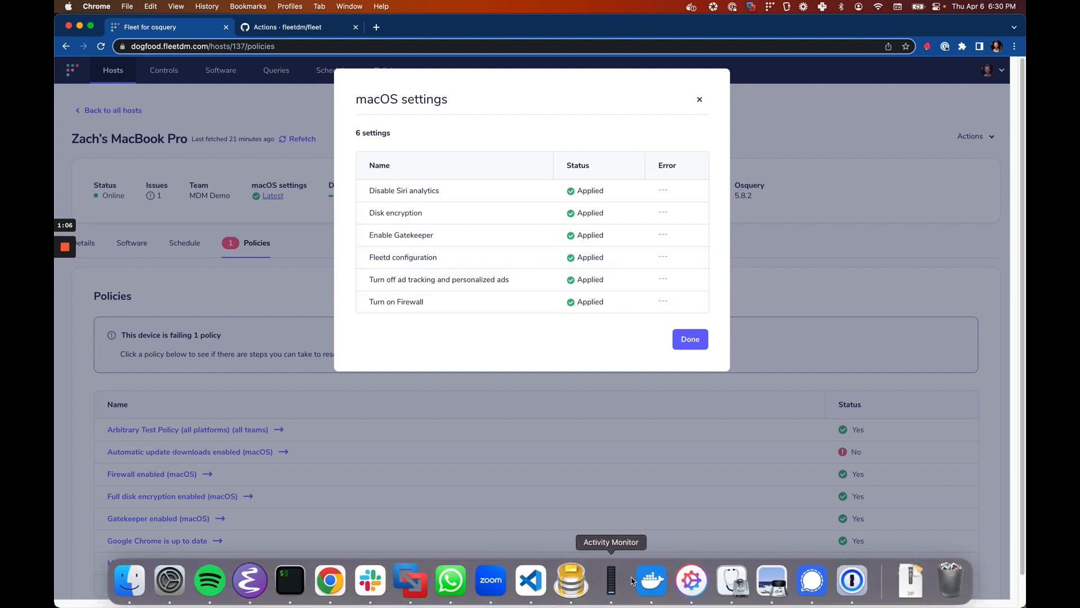
pyautogui.click(692, 579)
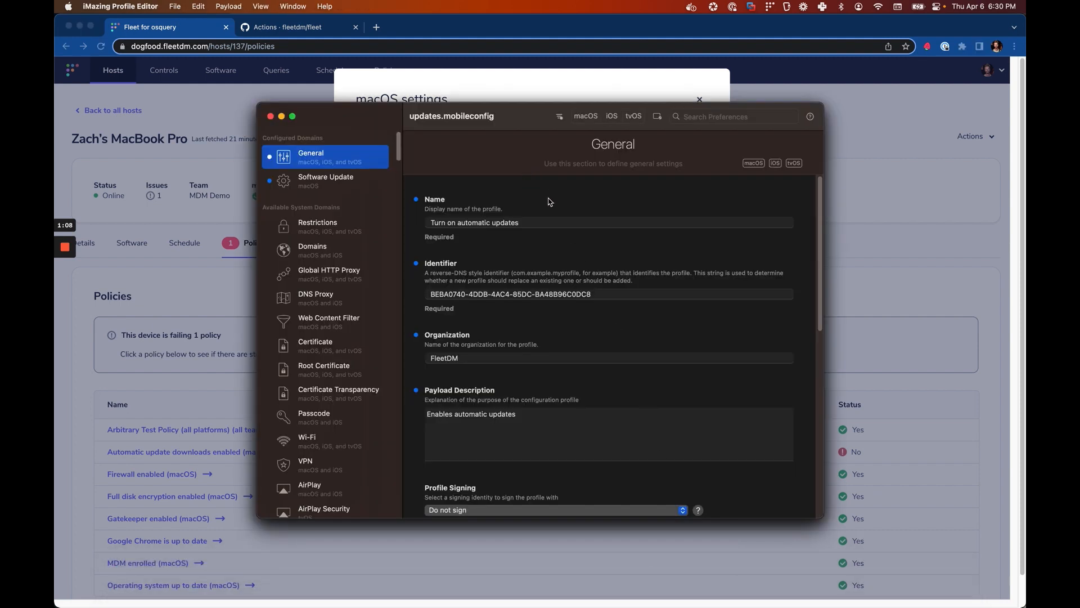
pyautogui.click(332, 185)
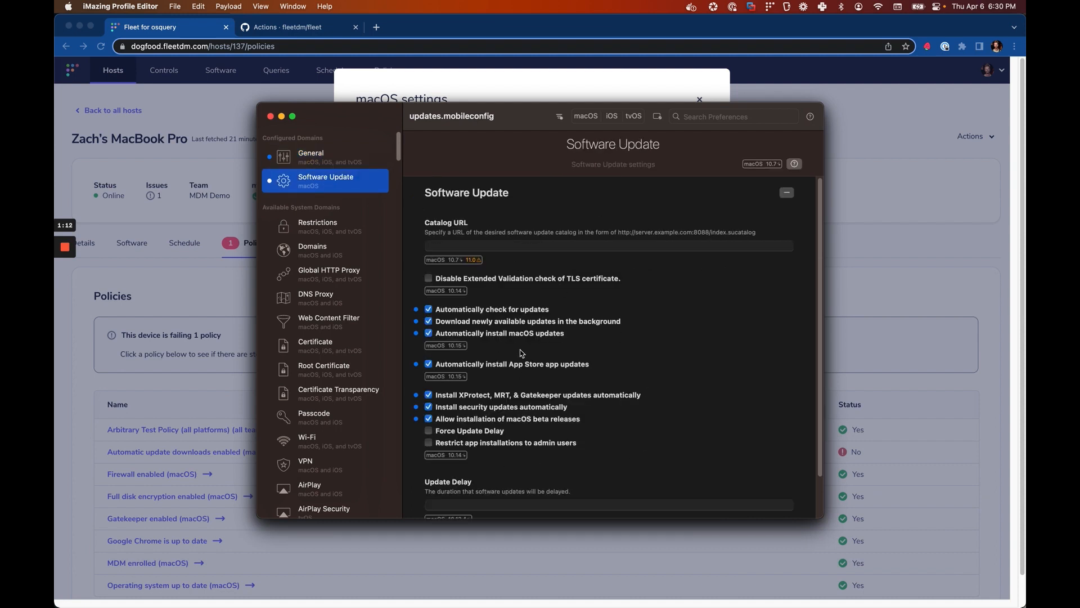
pyautogui.click(172, 5)
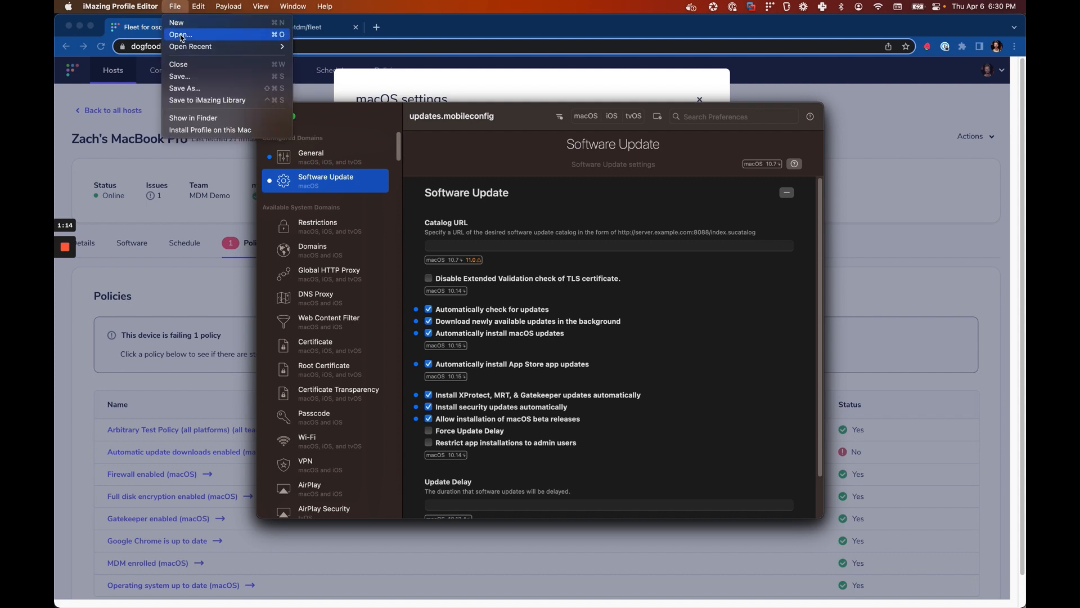
pyautogui.click(197, 77)
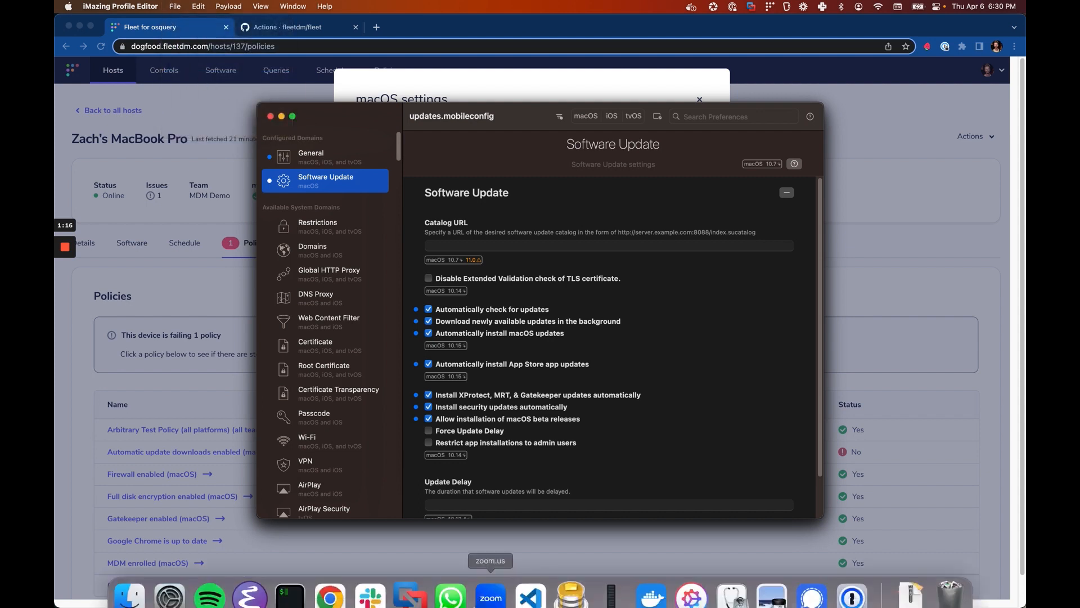
# Switch to iTerm2, stage updates.mobileconfig with git add and start a git commit with only the message buffer displayed
pyautogui.click(290, 581)
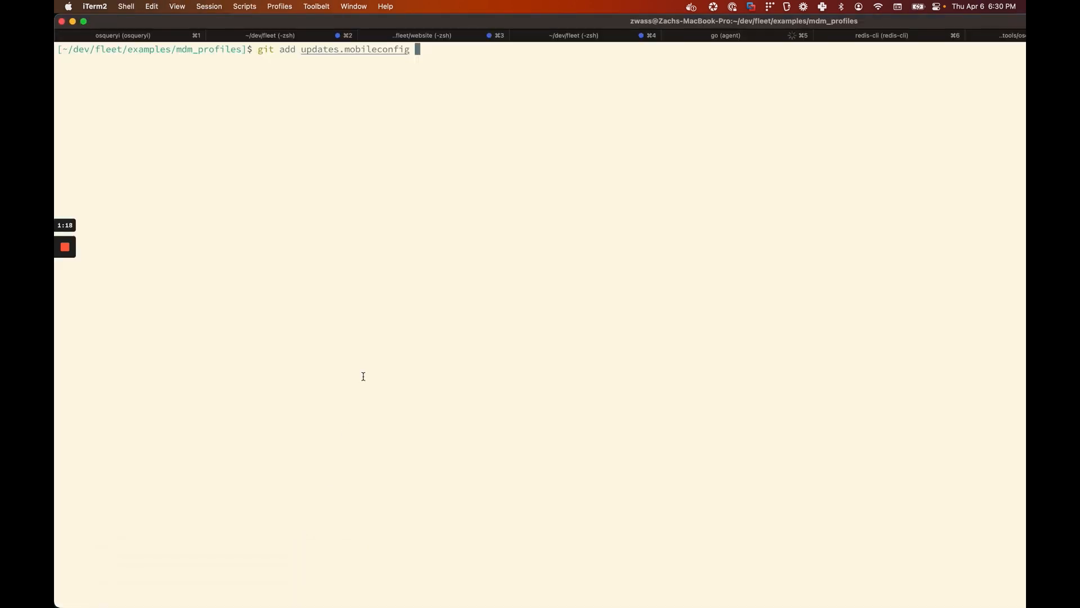
pyautogui.press('Return')
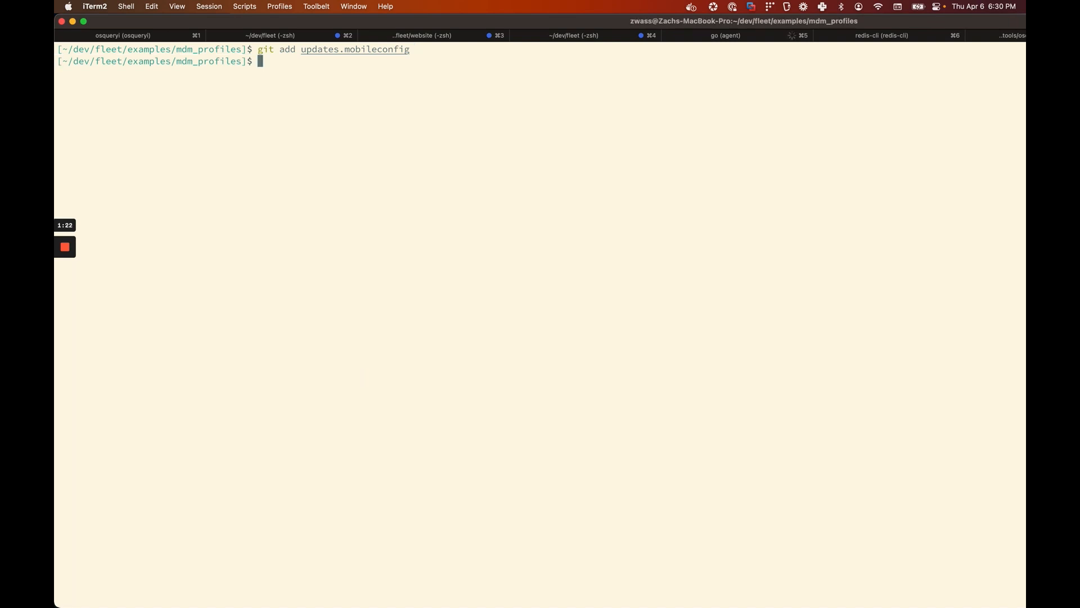
pyautogui.write('git commit')
pyautogui.press('Return')
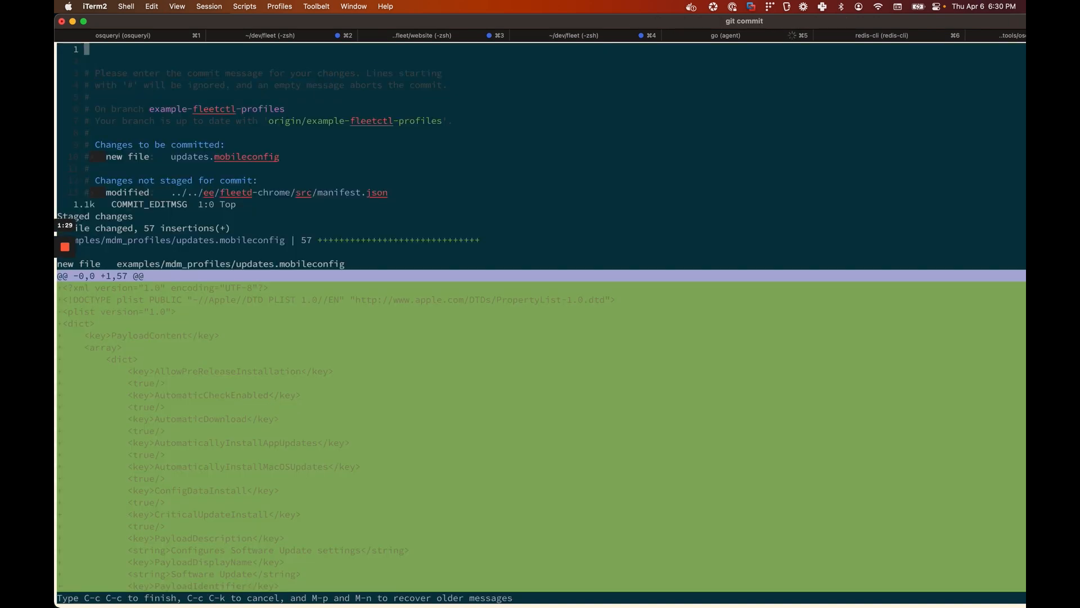
pyautogui.hotkey('ctrl', 'x')
pyautogui.press('1')
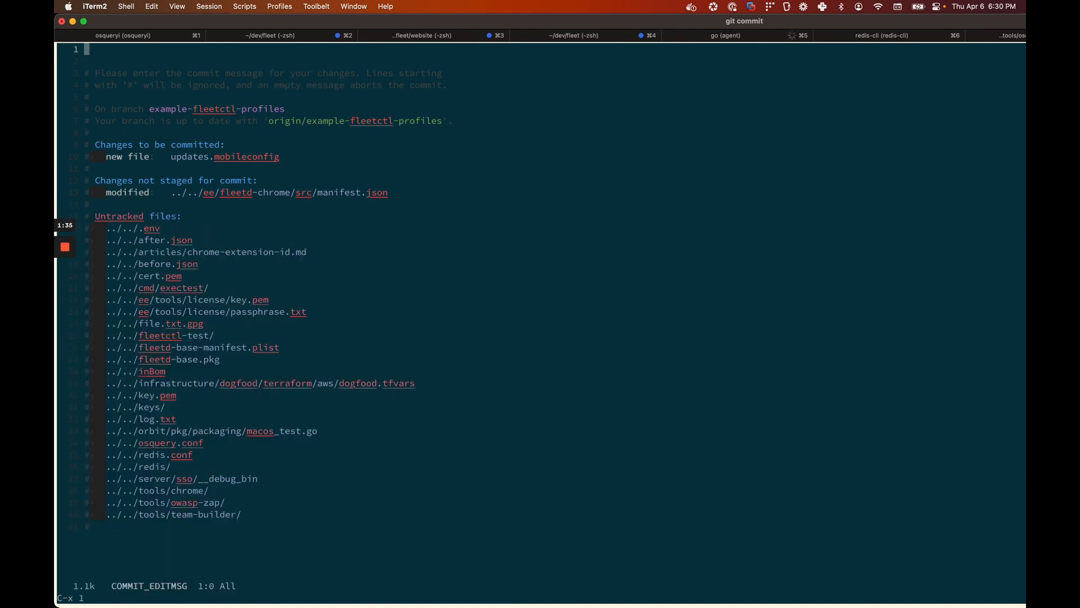
# Write the commit message "Turn on automatic updates" with the body "This is required for our SOC2 compliance."
pyautogui.write('Turn on automati')
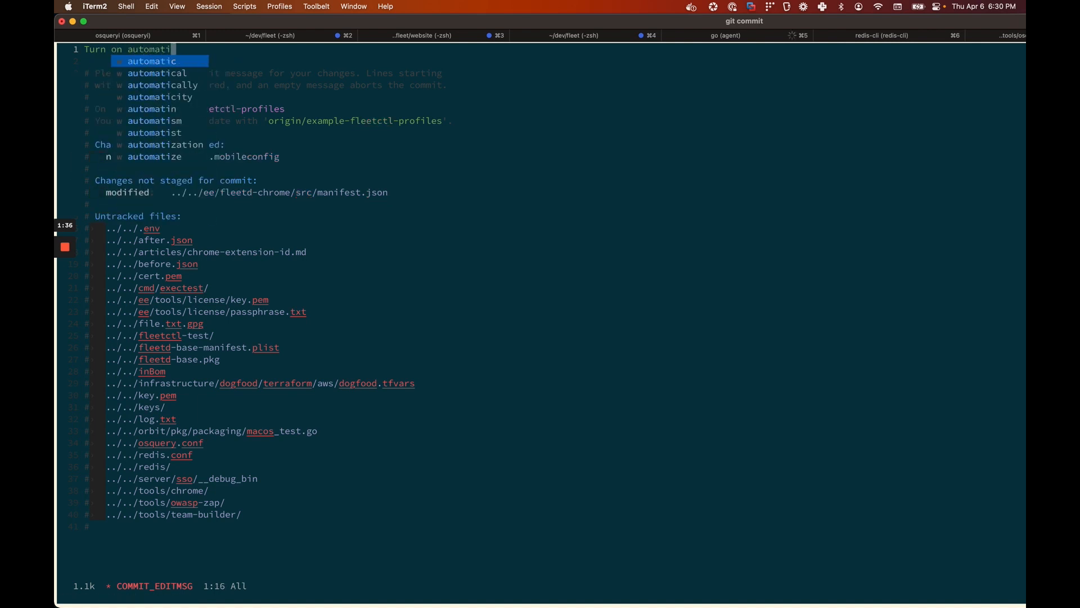
pyautogui.write('c updates')
pyautogui.press('Return')
pyautogui.press('Return')
pyautogui.write('T')
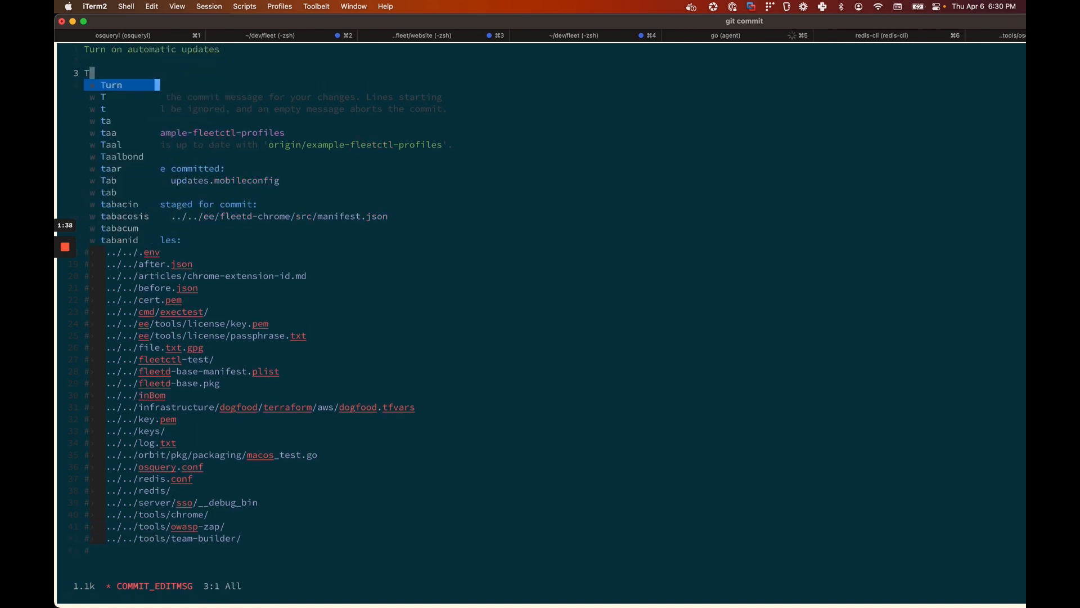
pyautogui.write('his is required for ')
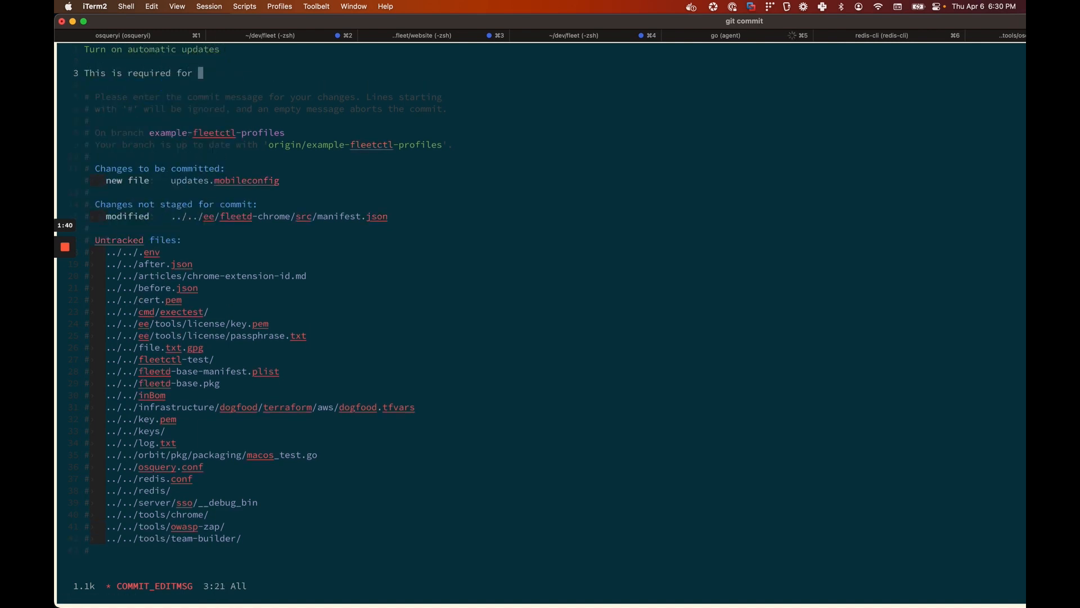
pyautogui.write('our SOC2 c')
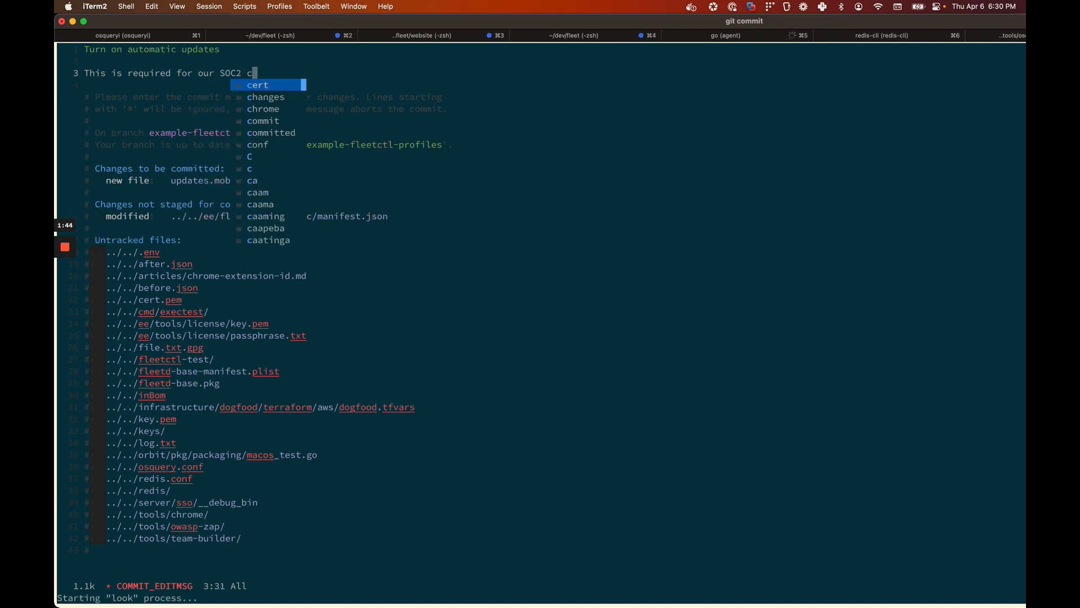
pyautogui.write('ompliance.')
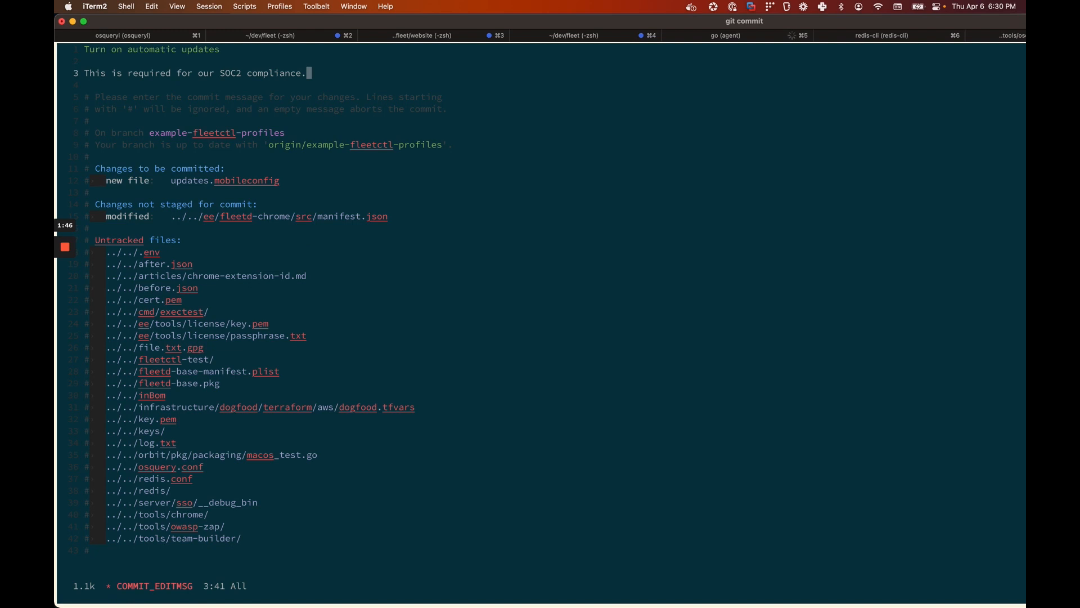
# Save the message to complete the commit and push it to the remote with git push
pyautogui.press('Escape')
pyautogui.write(':wq')
pyautogui.press('Return')
pyautogui.write('git push')
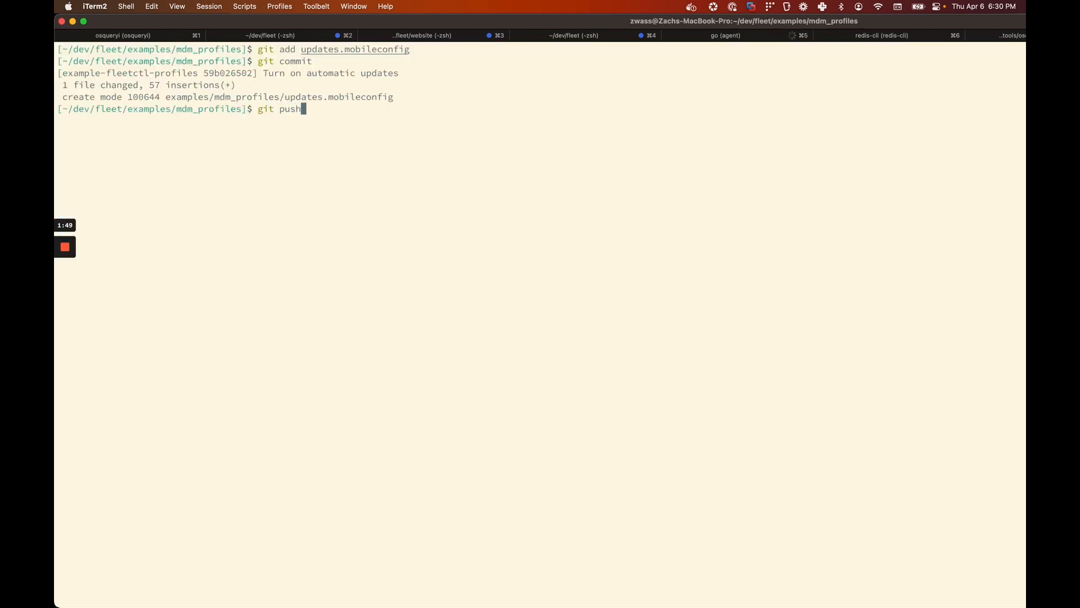
pyautogui.press('Return')
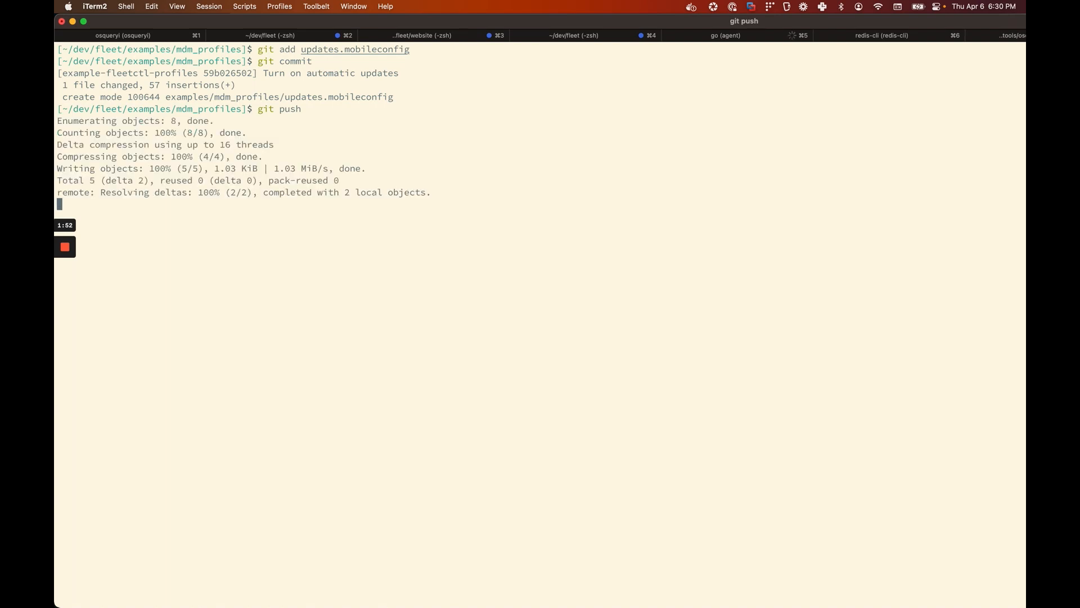
# Switch to Chrome and refresh the GitHub Actions runs of the "(Example) Apply latest MDM profiles" workflow
pyautogui.press('super+Tab')
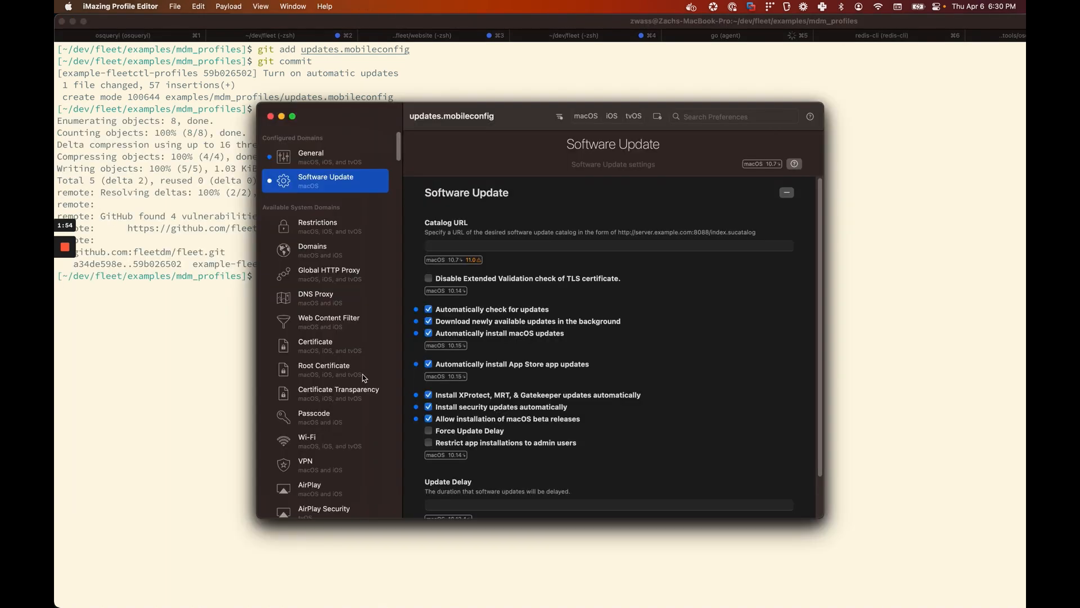
pyautogui.press('super+Tab')
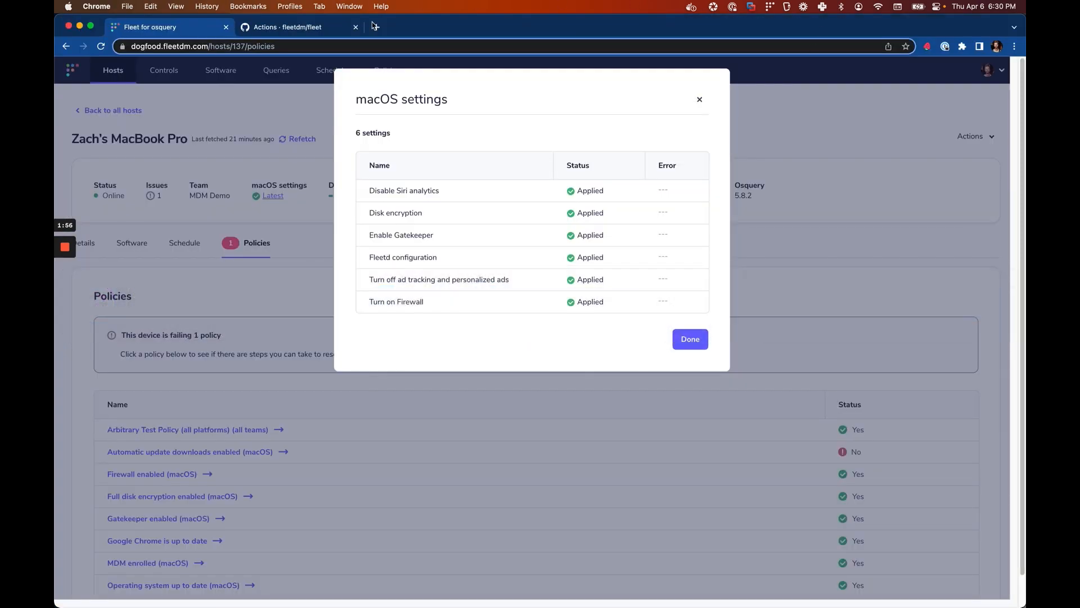
pyautogui.click(294, 29)
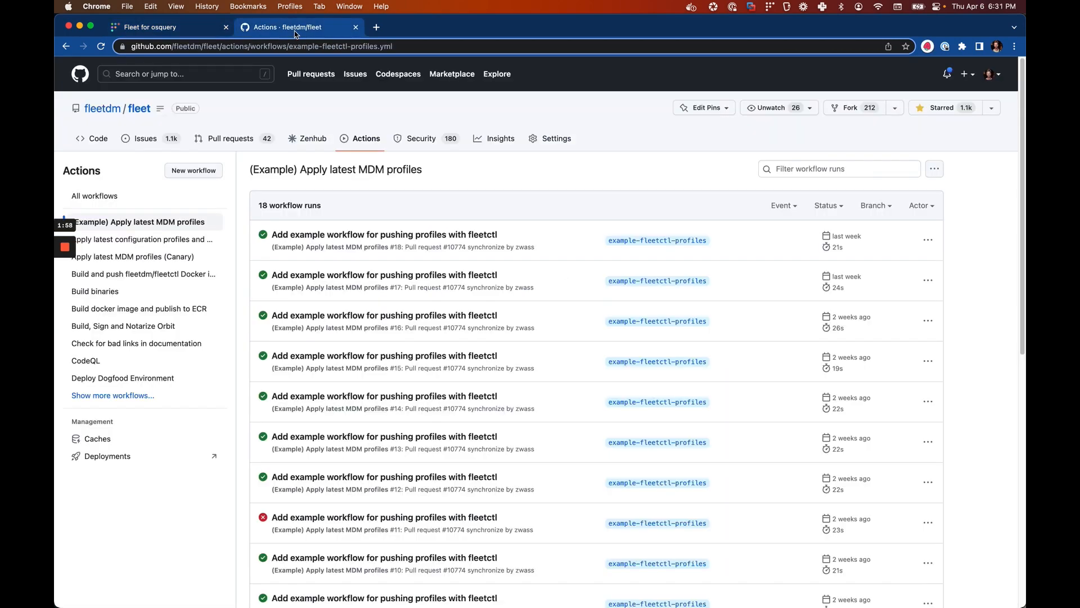
pyautogui.click(102, 47)
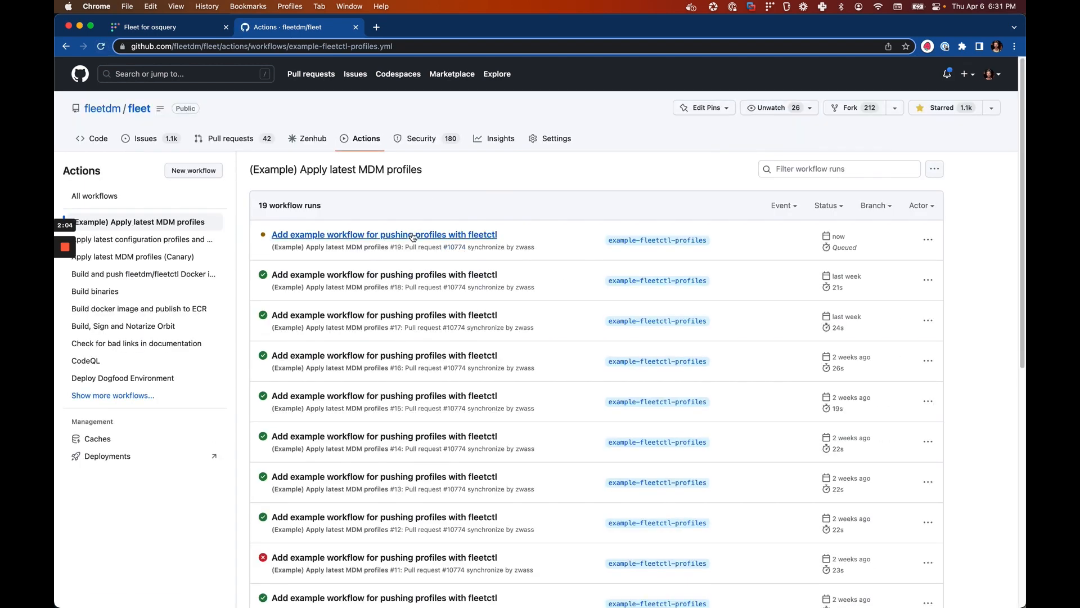
# Open the newest workflow run and examine the apply-profiles job log through its fleetctl apply step
pyautogui.click(414, 235)
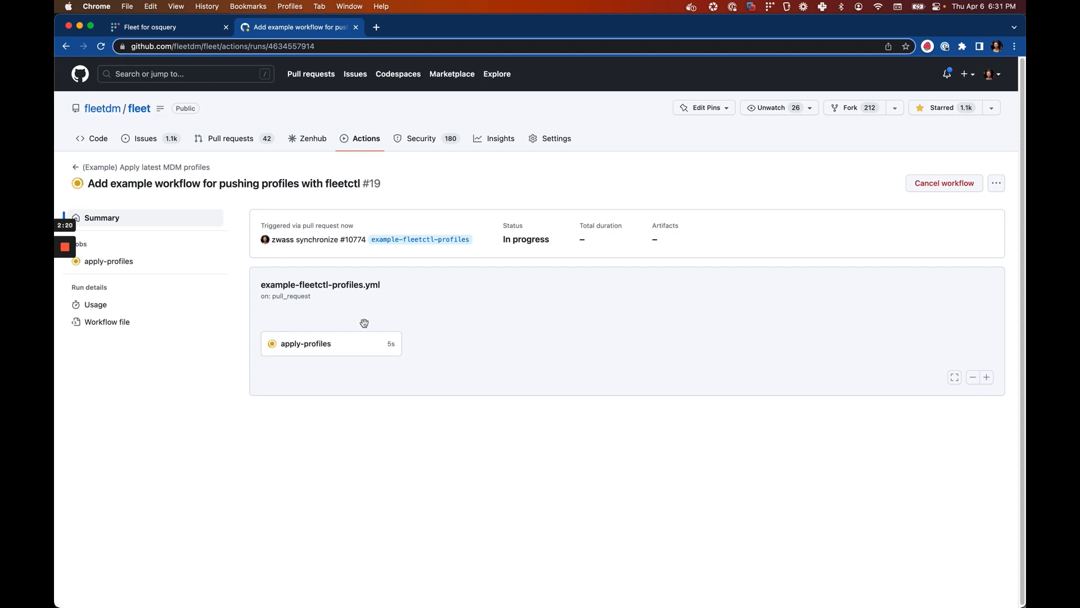
pyautogui.click(362, 349)
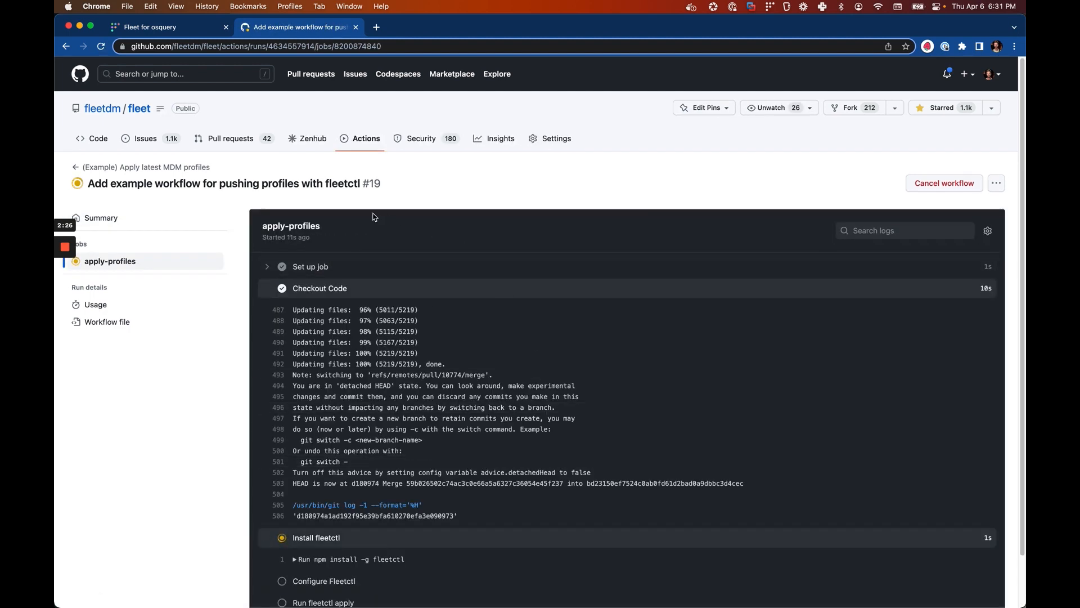
pyautogui.scroll(-2, 467, 329)
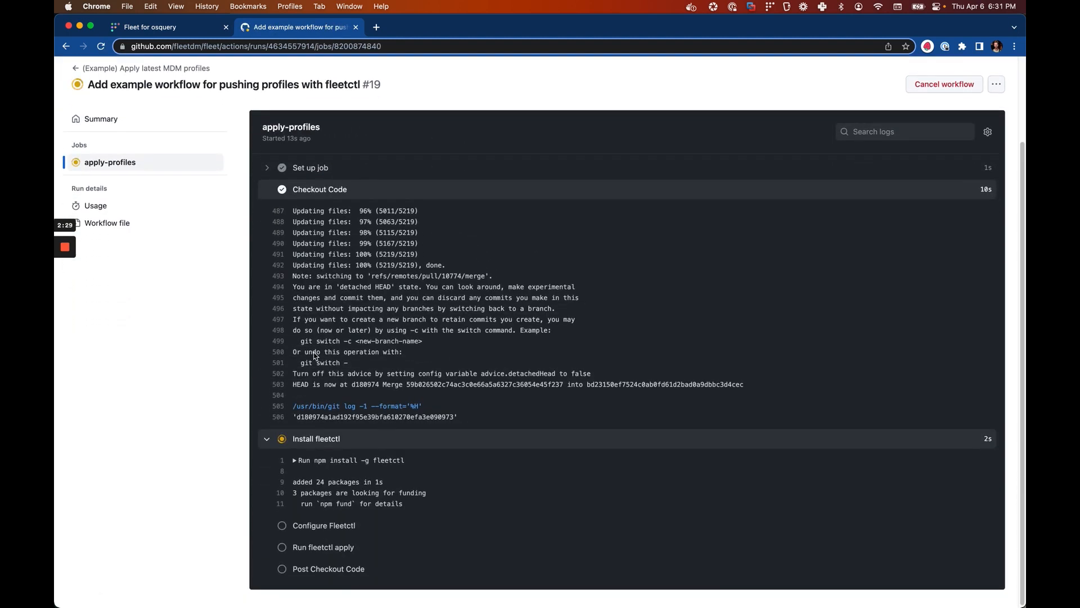
pyautogui.scroll(-2, 316, 355)
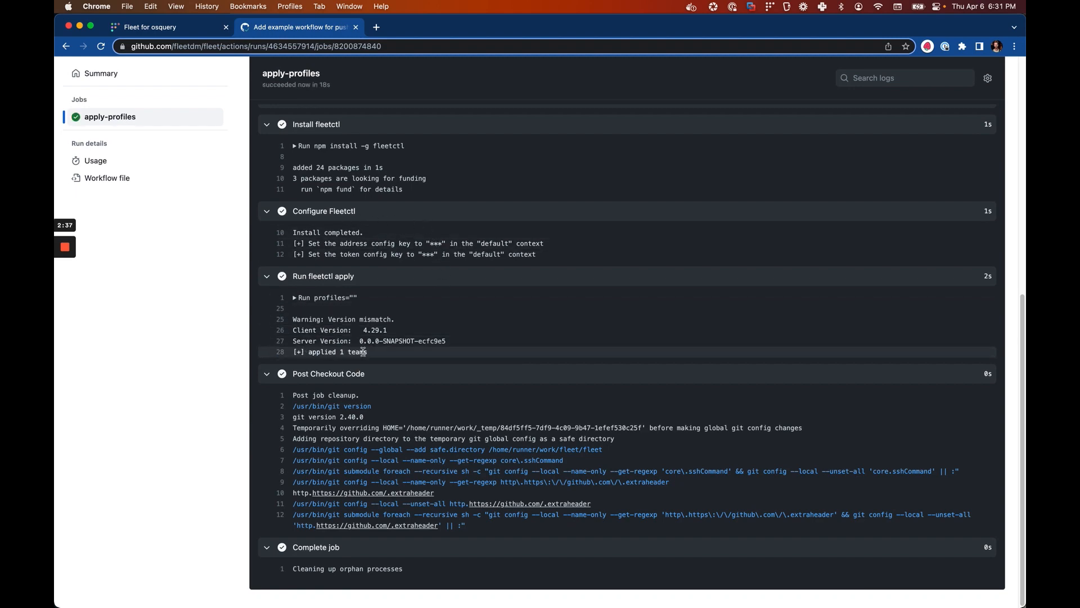
pyautogui.scroll(3, 525, 364)
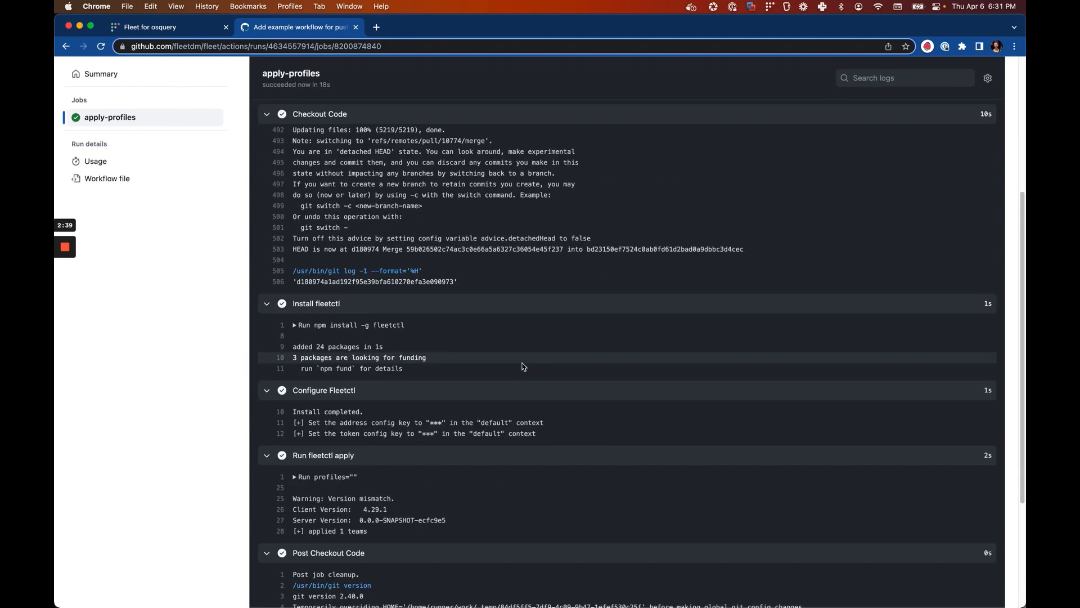
# Reload the host's page in Fleet and check the status of "Turn on automatic updates" in its macOS settings
pyautogui.click(180, 28)
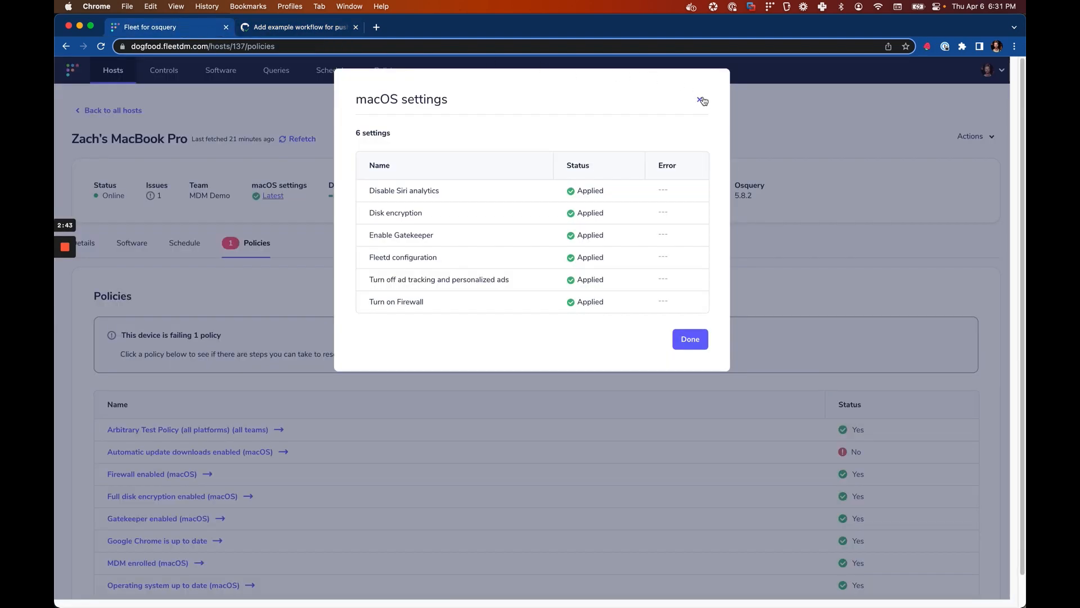
pyautogui.click(701, 100)
pyautogui.click(100, 49)
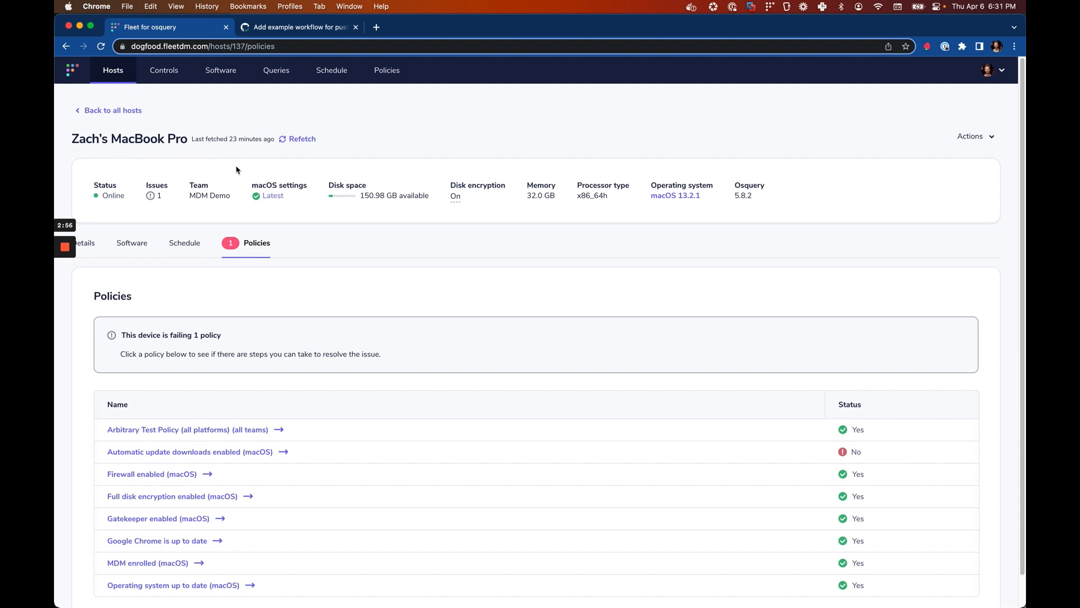
pyautogui.click(271, 197)
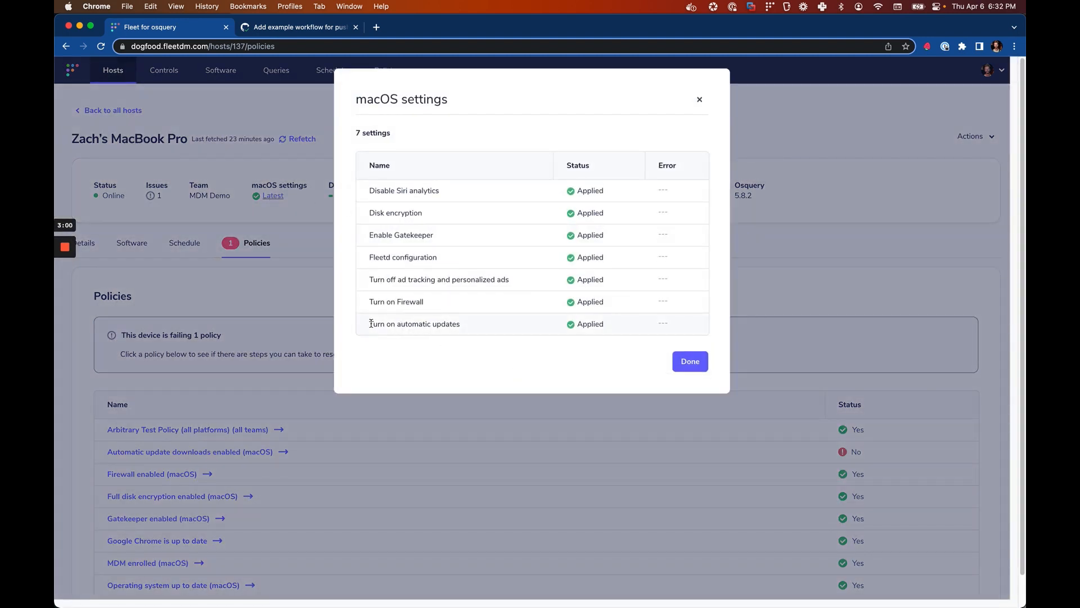
pyautogui.moveTo(371, 324); pyautogui.dragTo(618, 325)
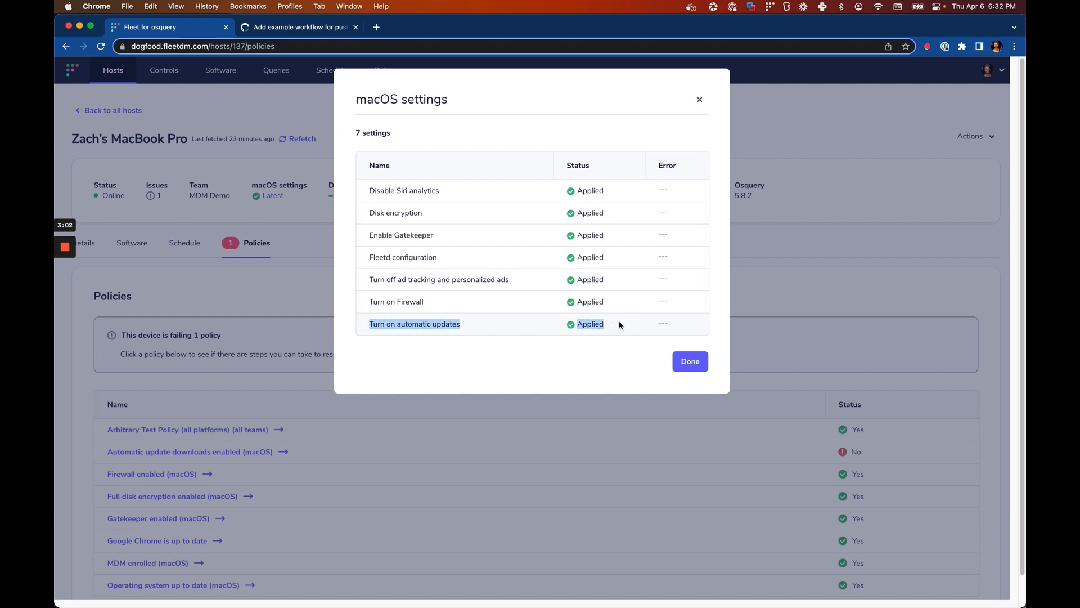
pyautogui.click(619, 325)
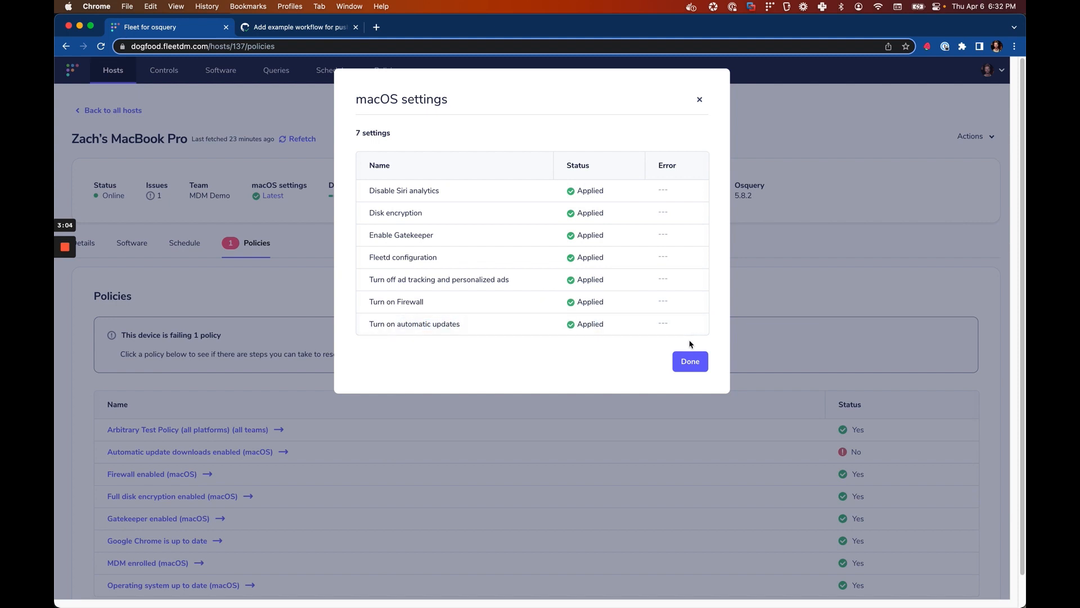
pyautogui.click(692, 361)
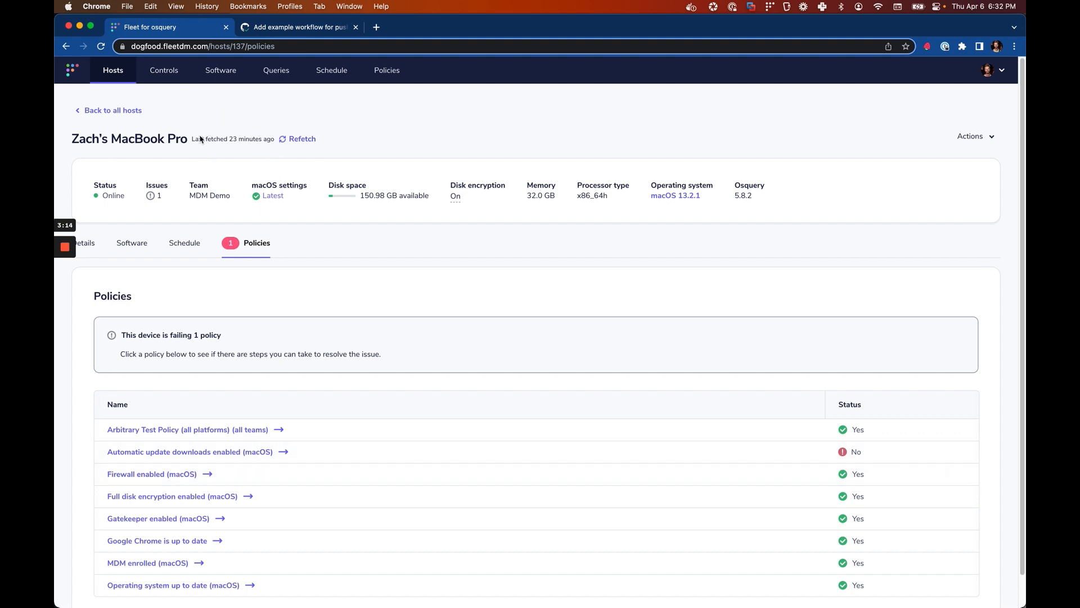
# Refetch the host's data and review its policy statuses and macOS settings list
pyautogui.moveTo(232, 139)
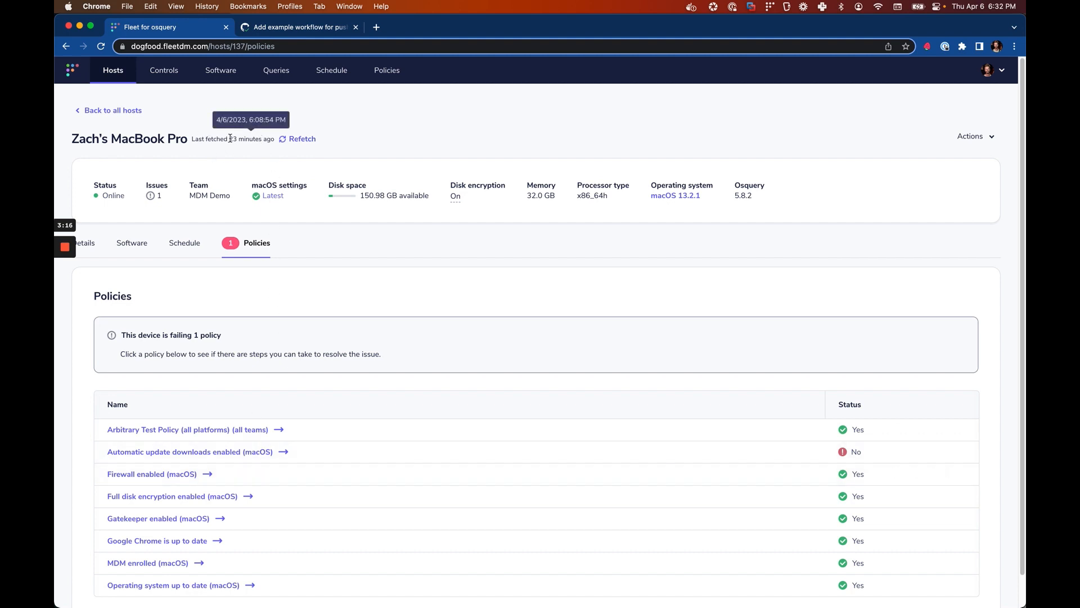
pyautogui.click(292, 141)
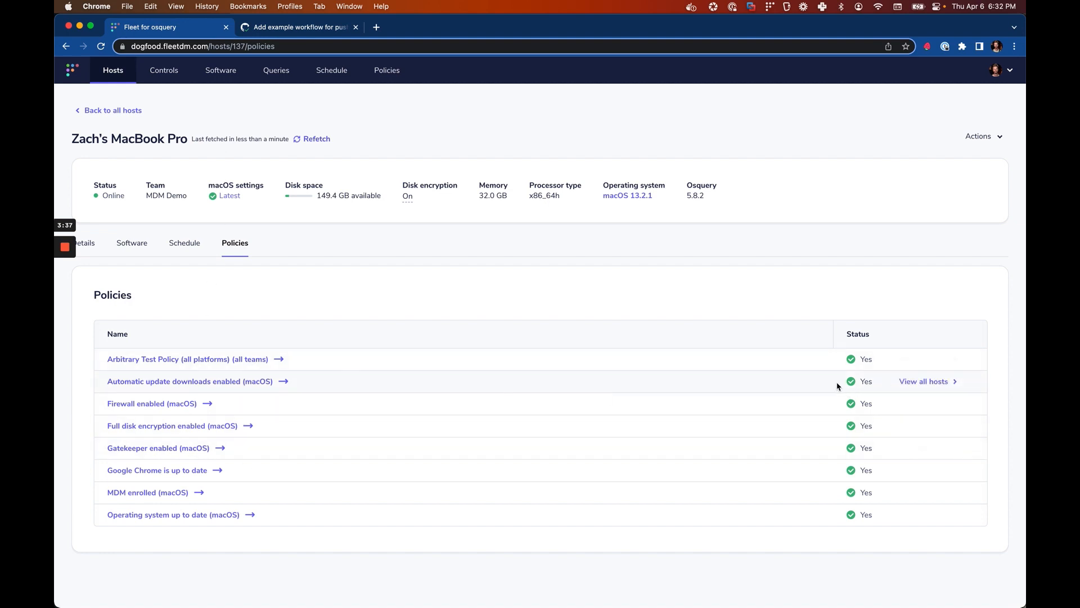
pyautogui.click(231, 197)
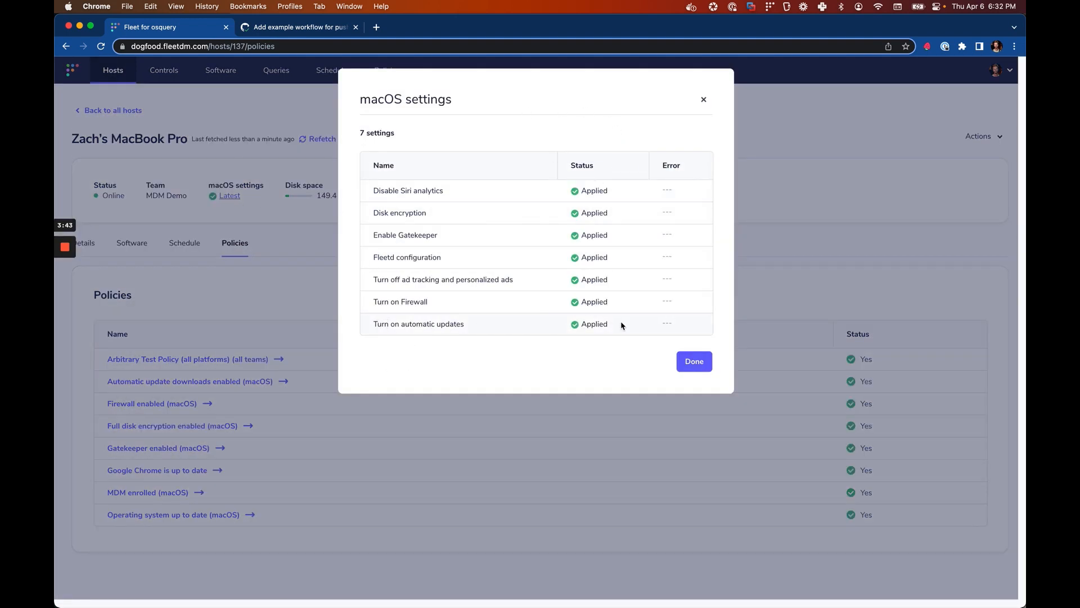
pyautogui.click(693, 362)
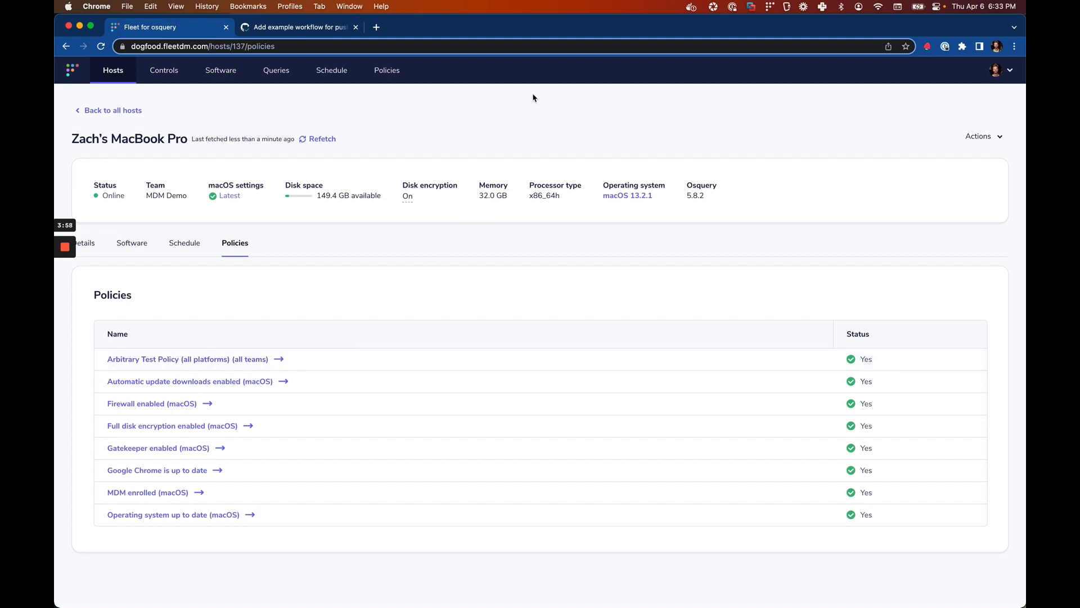
# Start a new custom policy for the MDM Demo team
pyautogui.click(396, 79)
pyautogui.click(118, 115)
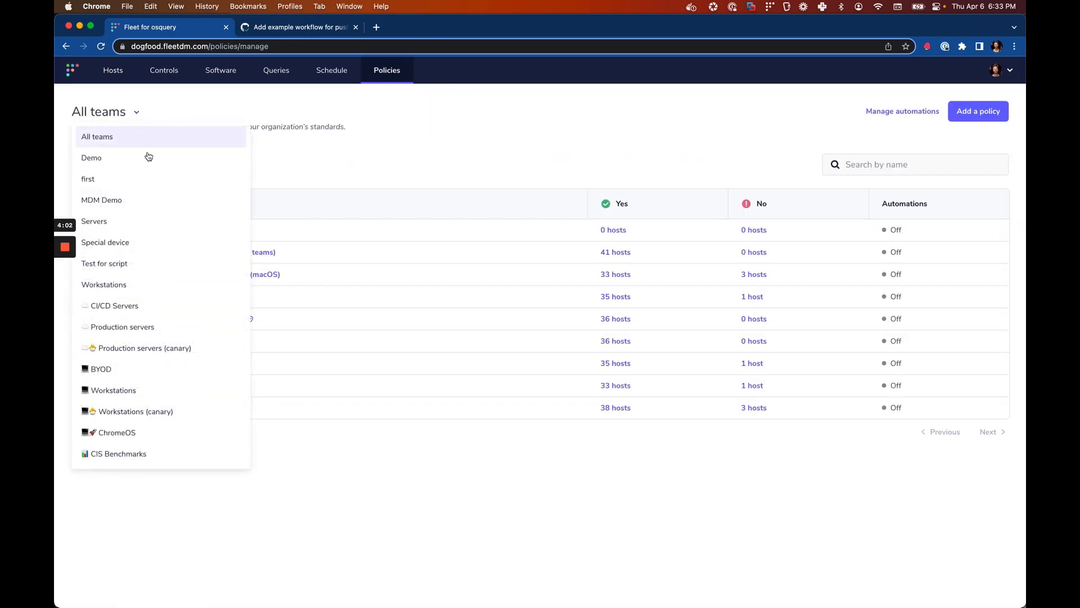
pyautogui.click(152, 200)
pyautogui.click(558, 381)
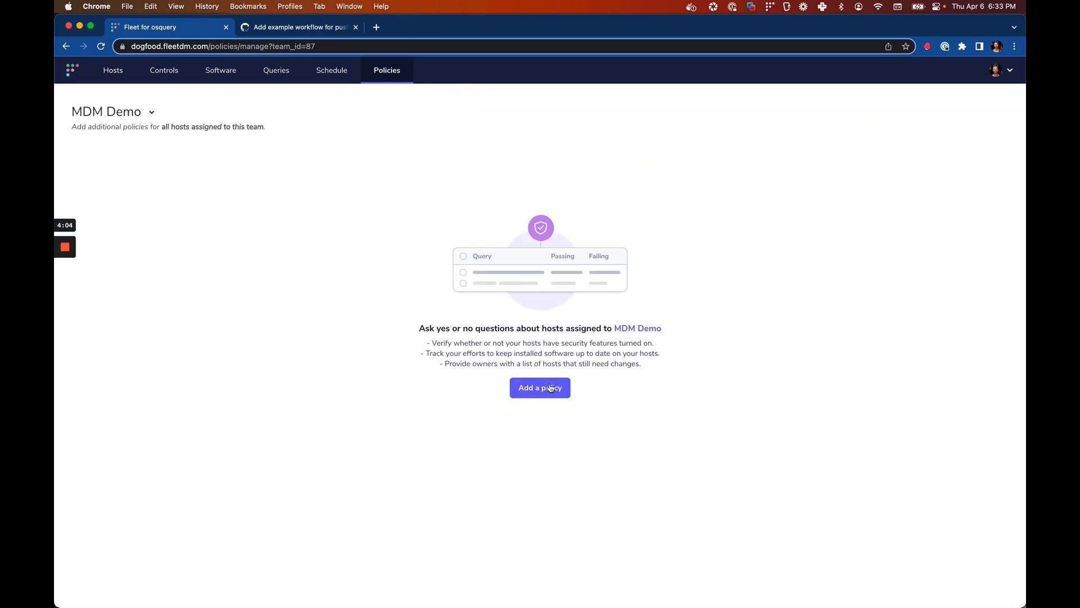
pyautogui.click(518, 137)
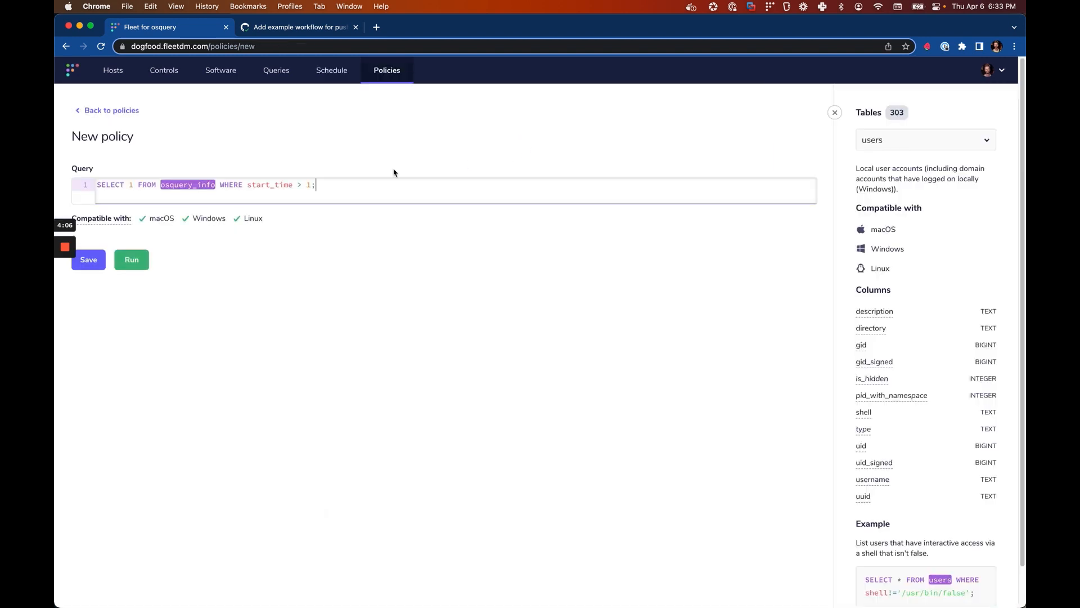
# Change the policy query to SELECT 1 FROM apps WHERE name LIKE '%microsoft teams%'
pyautogui.moveTo(315, 186); pyautogui.dragTo(162, 181)
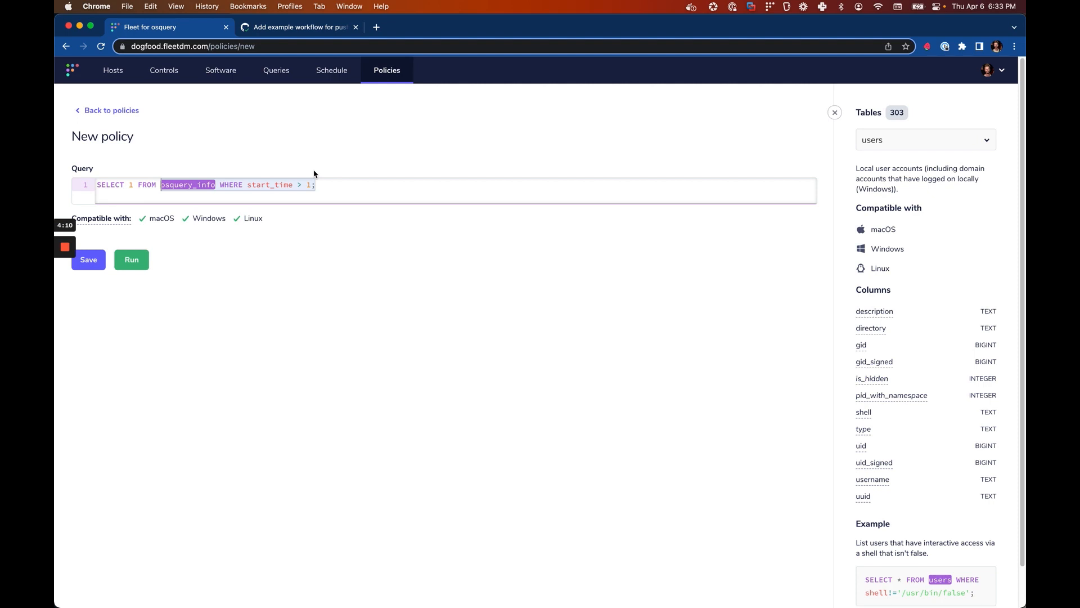
pyautogui.write('a')
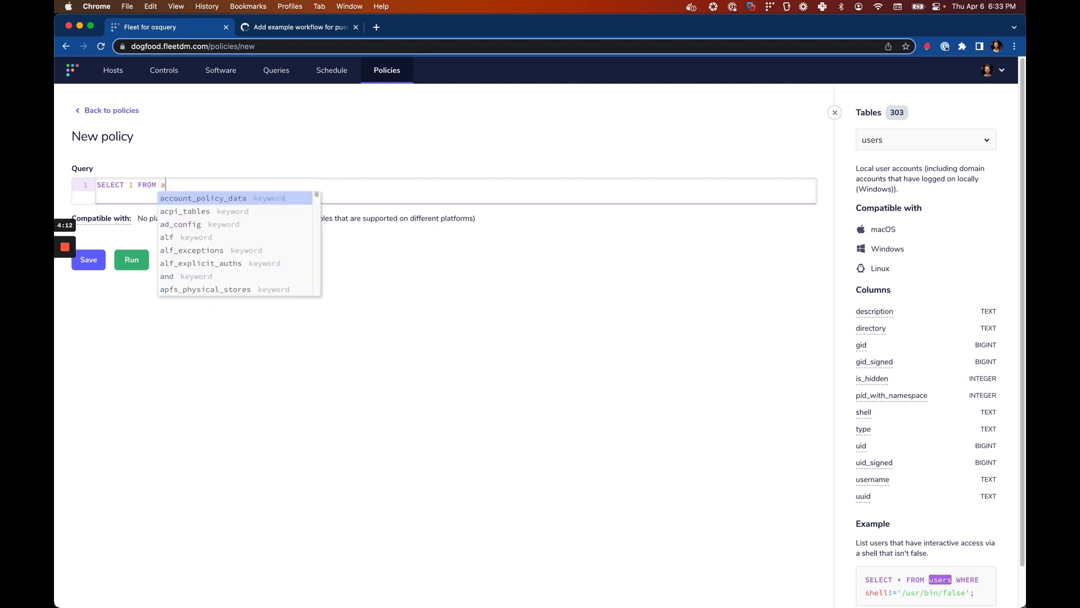
pyautogui.write('pps ')
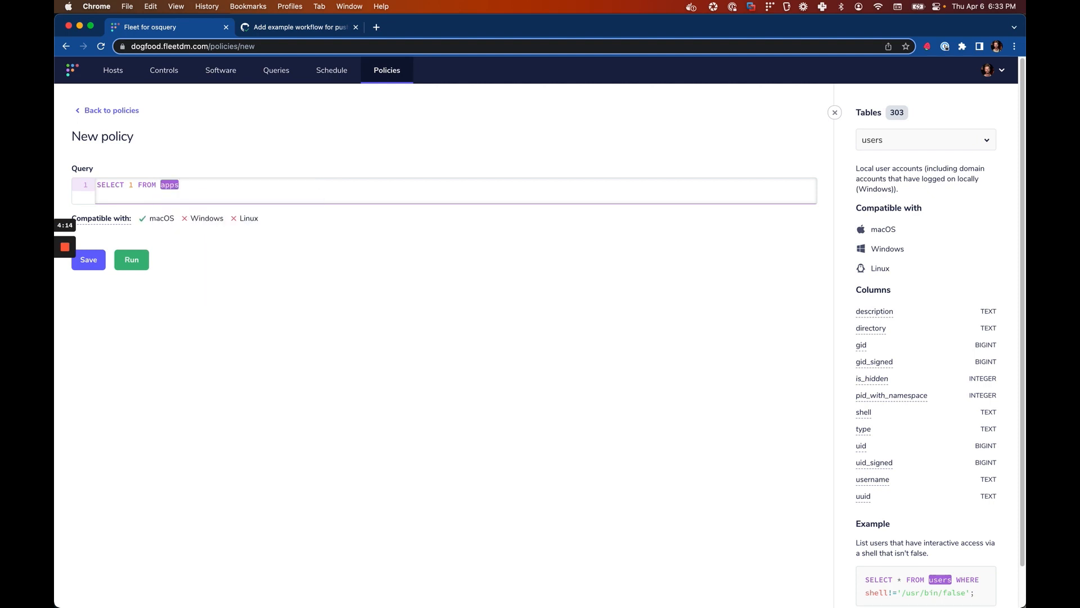
pyautogui.write('WHERE na')
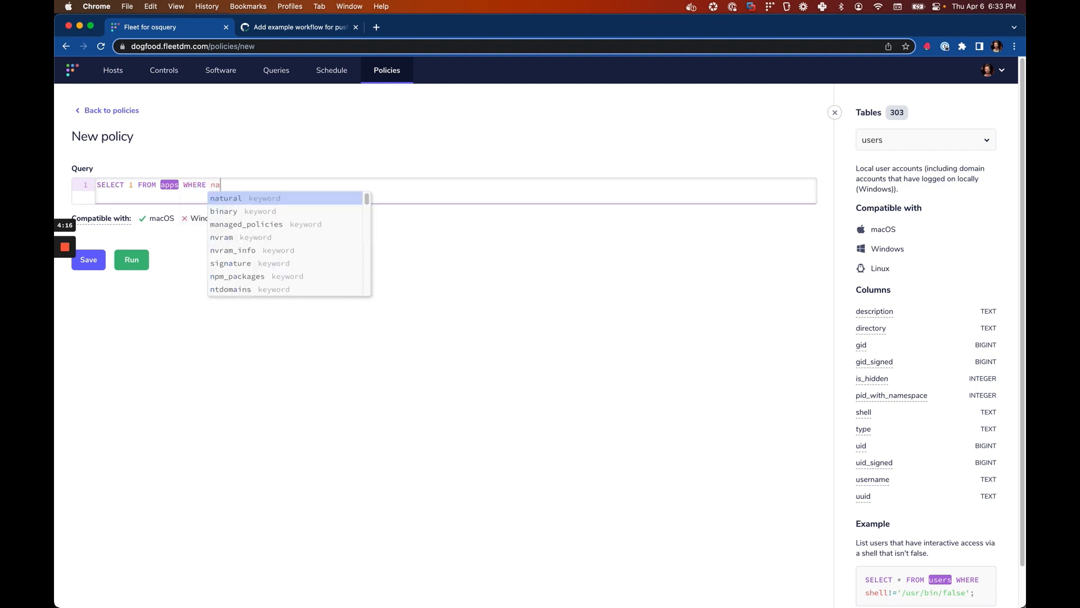
pyautogui.write("me LIKE '")
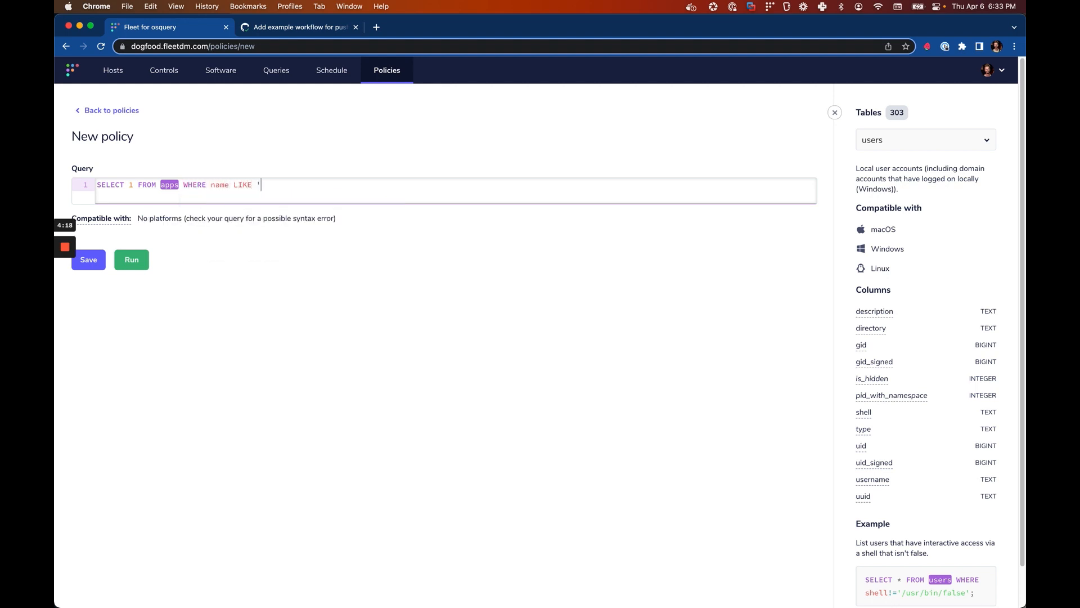
pyautogui.write('%microsoft teams%')
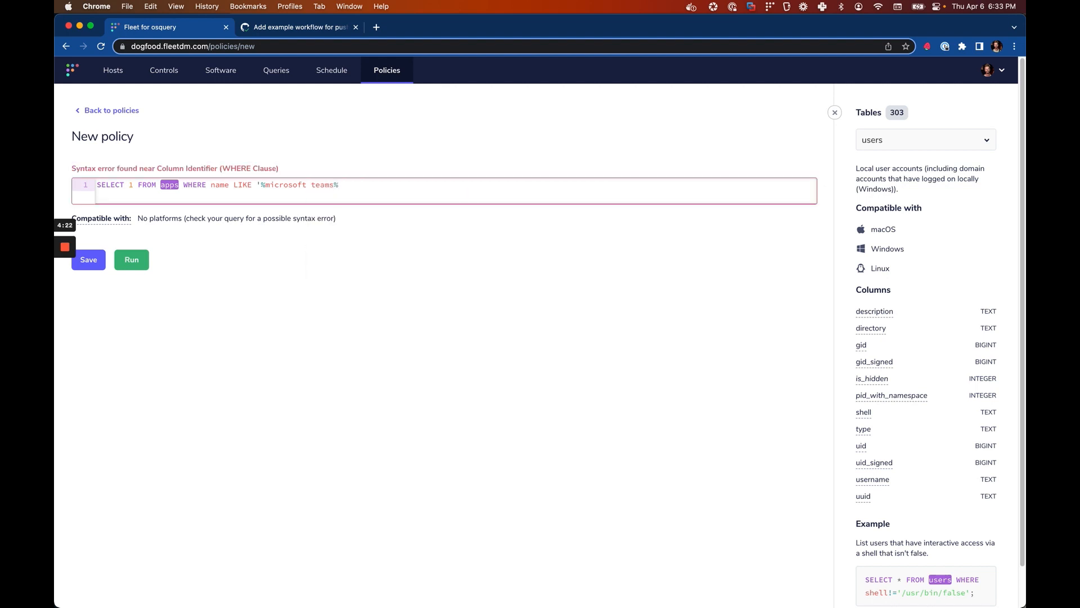
pyautogui.write("'")
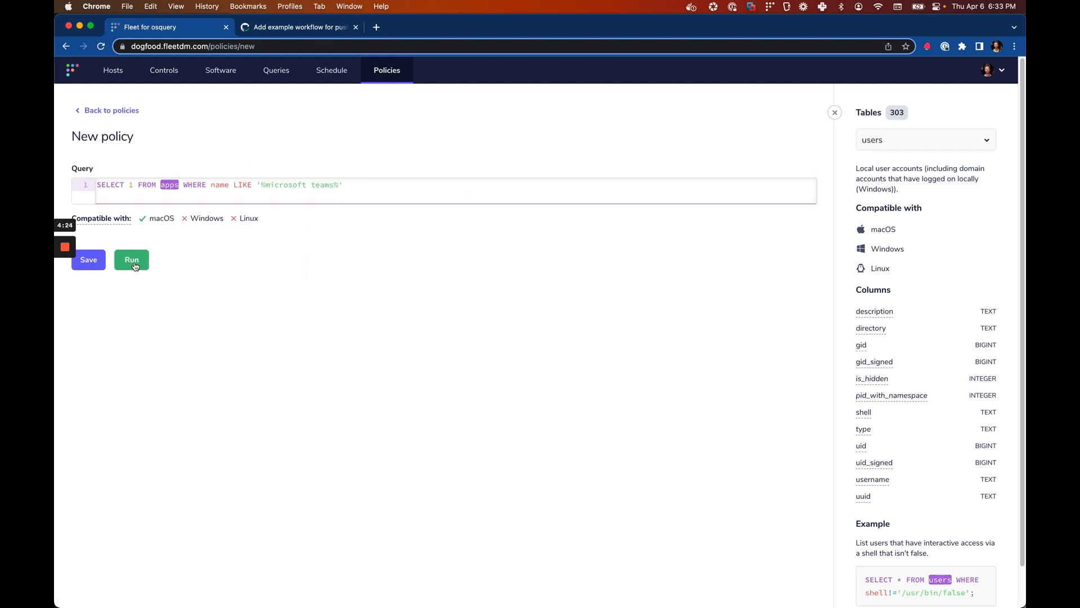
# Run the query live against the demo MacBook Pro, found by its owner's first name, and return to the query editor
pyautogui.click(133, 260)
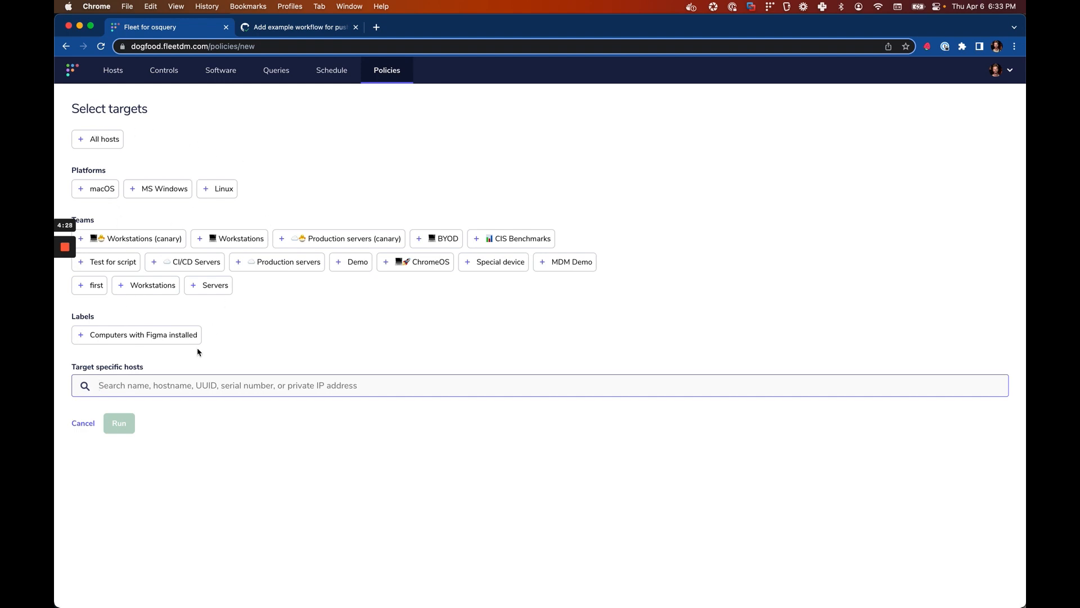
pyautogui.write('zach')
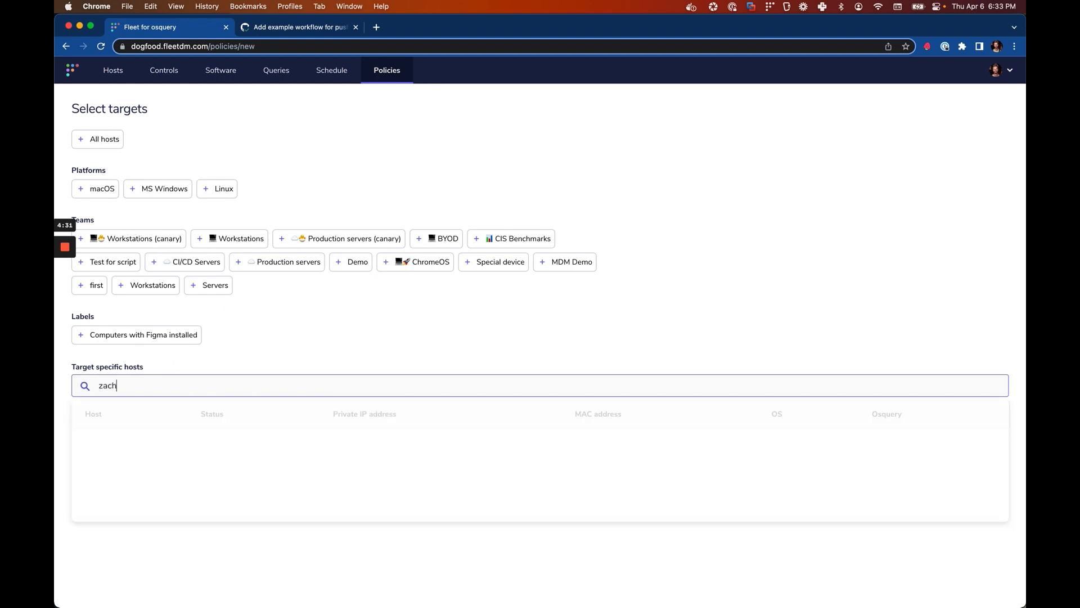
pyautogui.click(146, 442)
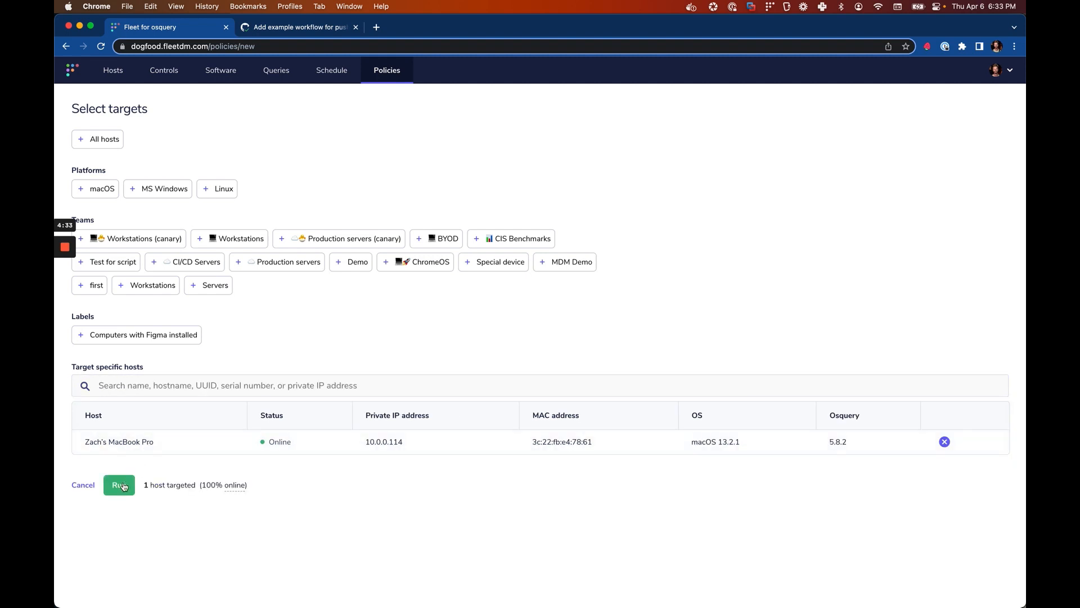
pyautogui.click(123, 487)
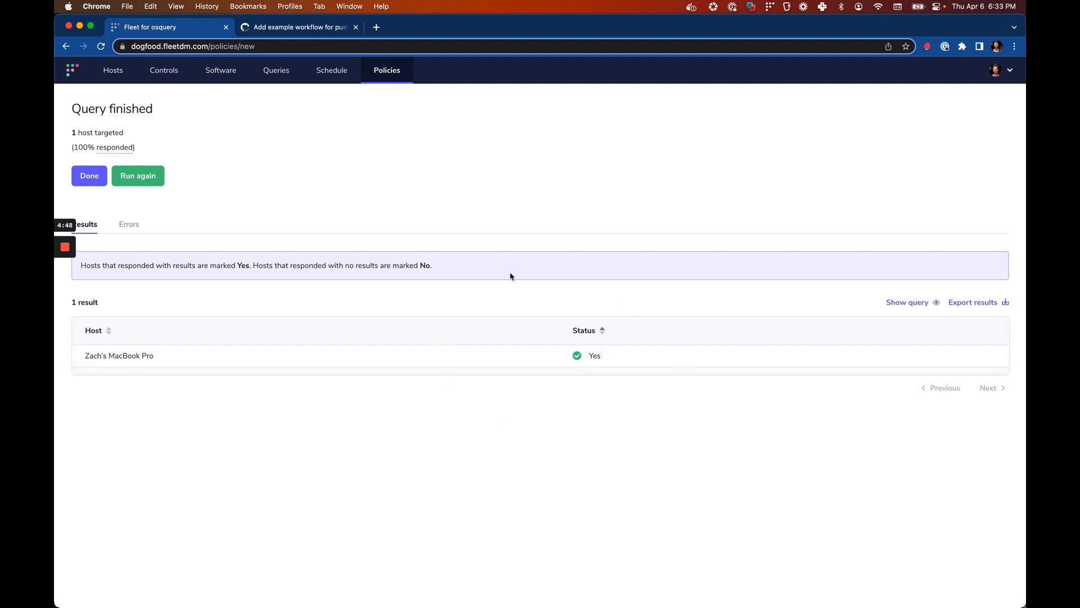
pyautogui.click(94, 178)
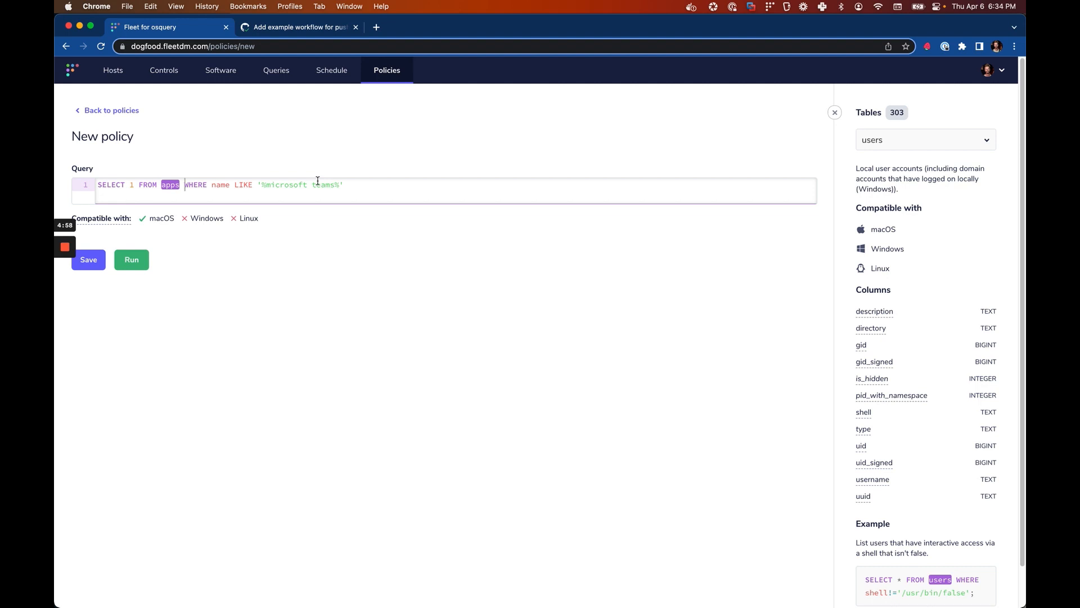
# Rewrite the query as SELECT 1 WHERE NOT EXISTS (SELECT 1 FROM apps WHERE name LIKE '%microsoft teams%')
pyautogui.hotkey('alt', 'Right')
pyautogui.press('Right')
pyautogui.write('WHERE NOT EXISTS')
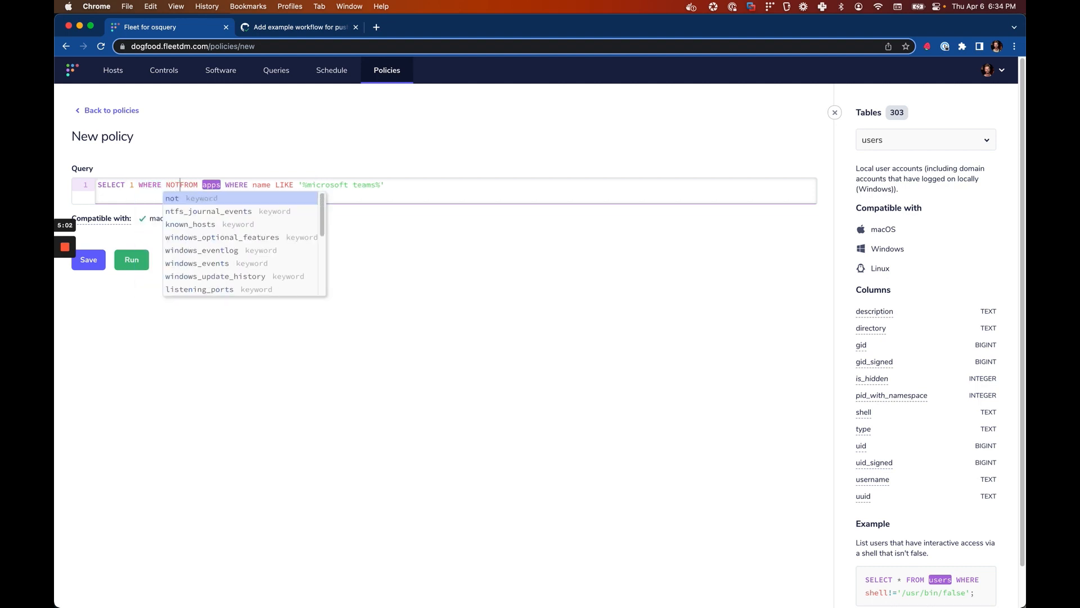
pyautogui.write(' (select')
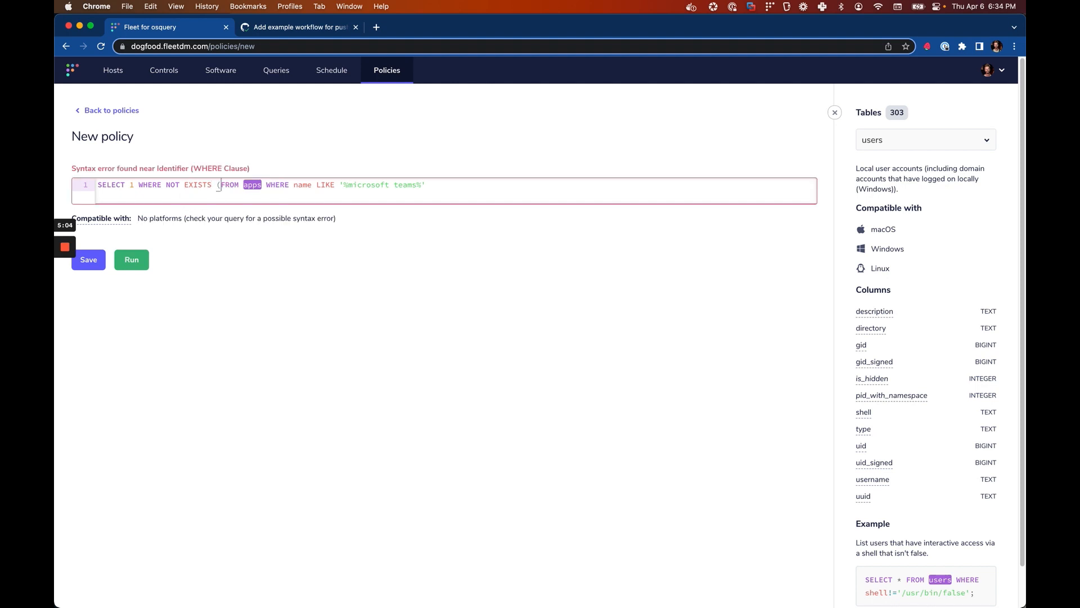
pyautogui.hotkey('alt', 'BackSpace')
pyautogui.write('SELECT 1 ')
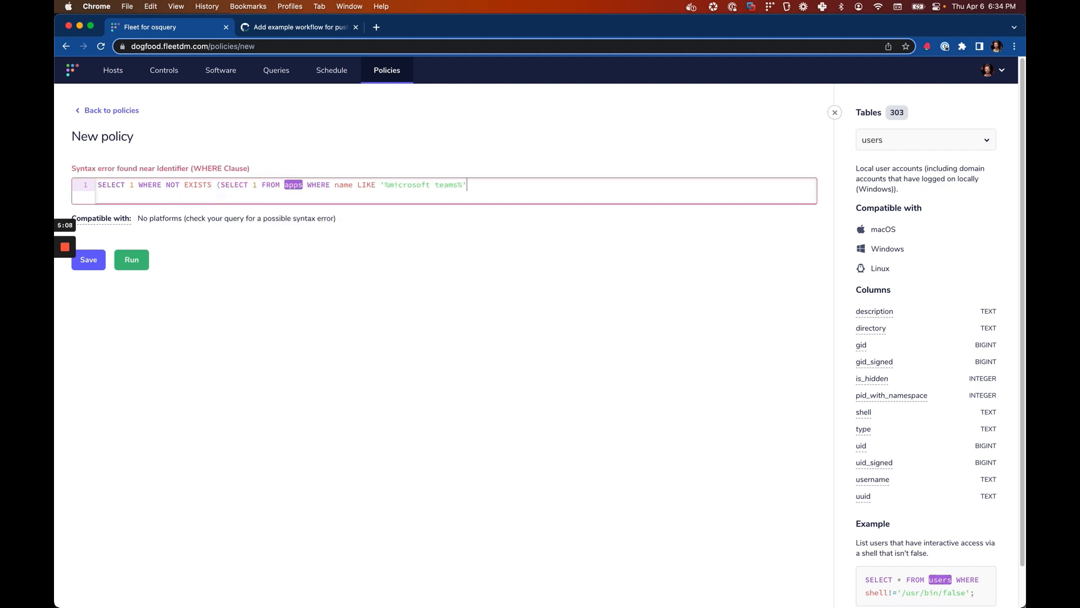
pyautogui.write(')')
# Run the negated query on the already targeted MacBook Pro, check its status and return to the editor
pyautogui.click(129, 259)
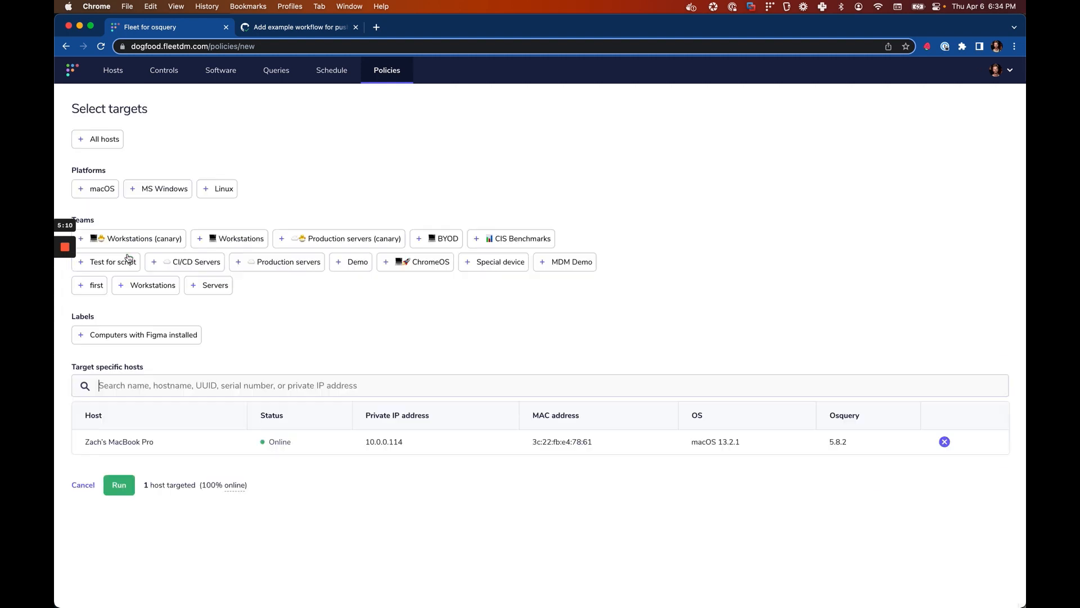
pyautogui.click(127, 486)
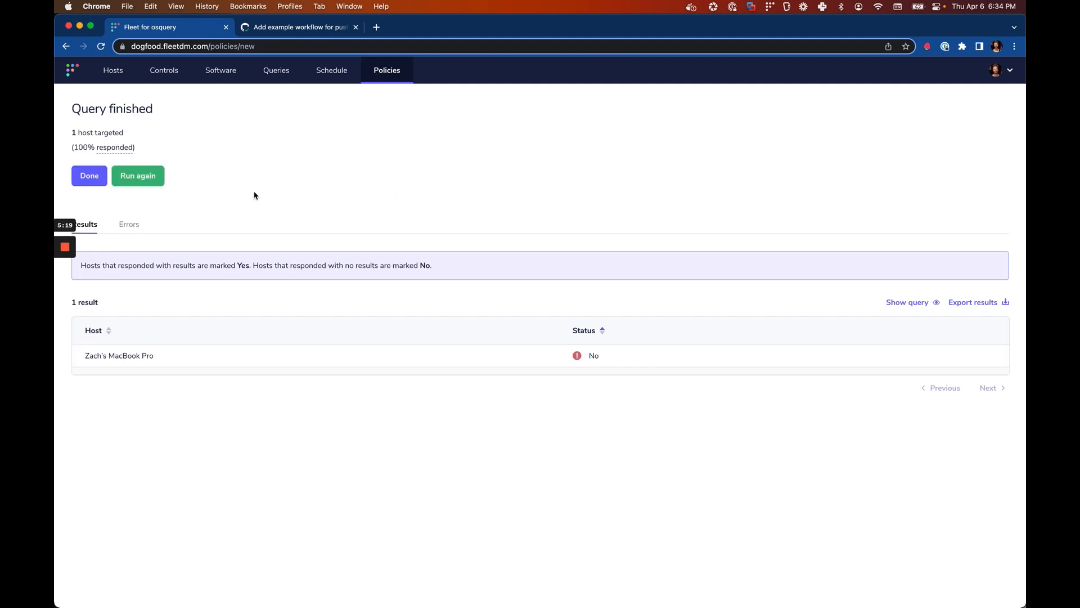
pyautogui.click(97, 178)
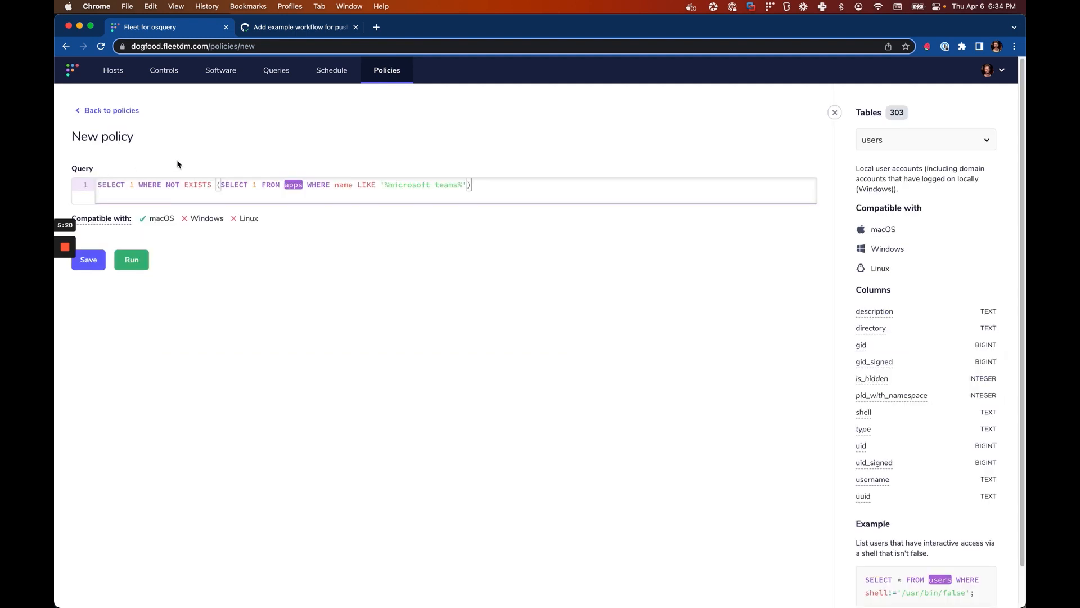
# Begin saving the policy with the name "Microsoft Teams is not installed" and the description "We no longer allow Microsoft Teams"
pyautogui.click(93, 263)
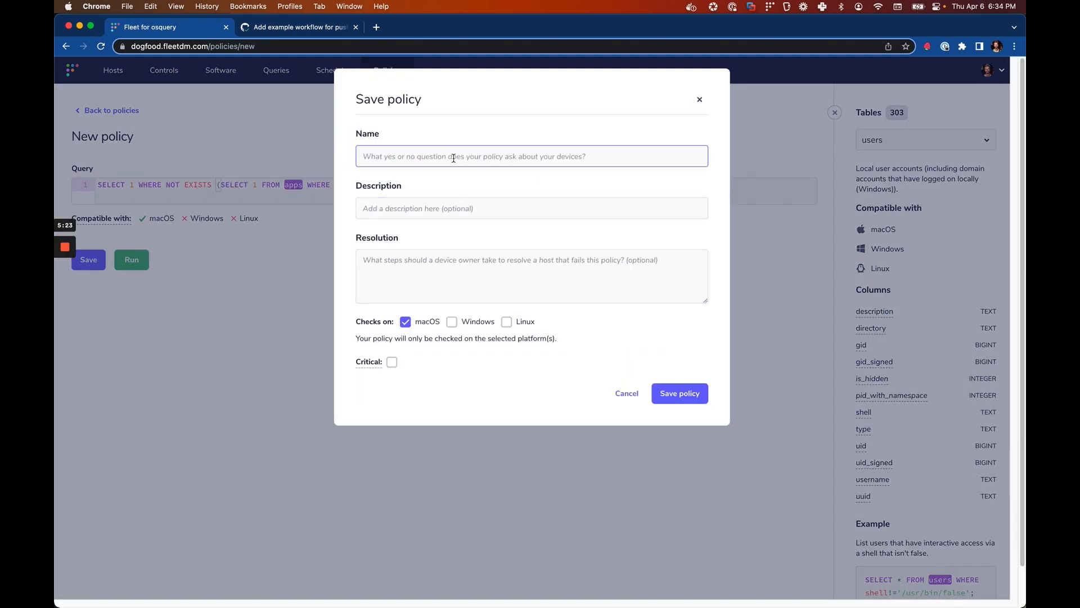
pyautogui.write('Micr')
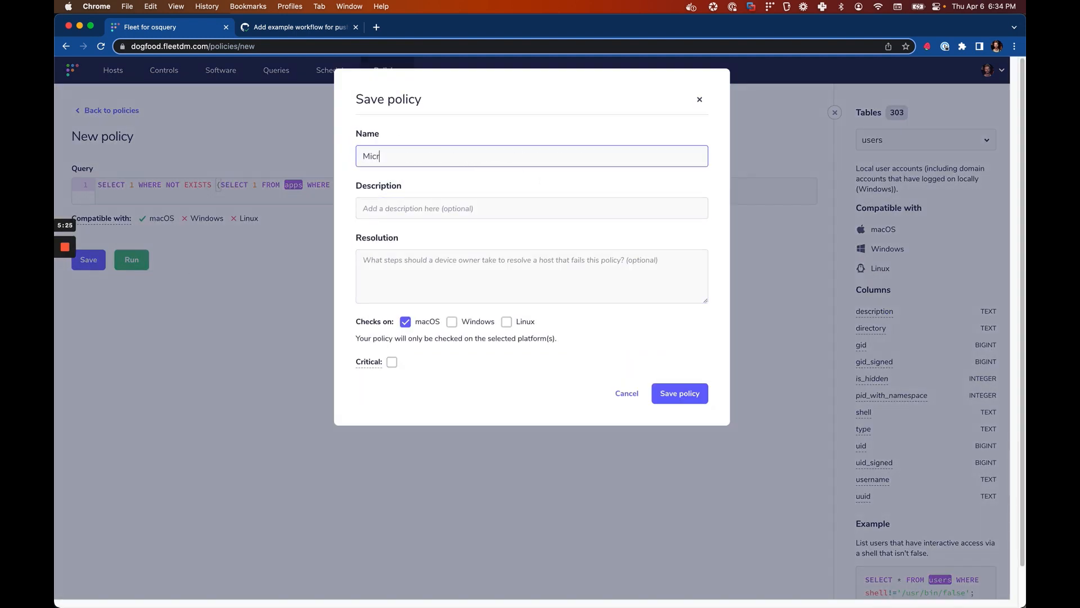
pyautogui.write('osoft Teams is not installed')
pyautogui.press('Tab')
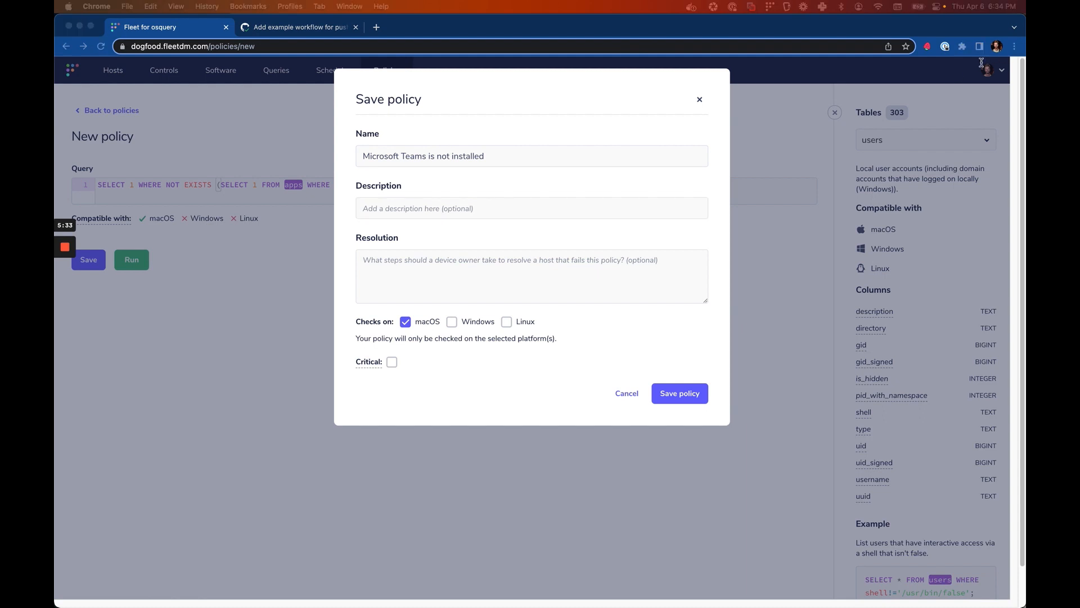
pyautogui.click(509, 207)
pyautogui.write('We no longer allow Microsoft Teams')
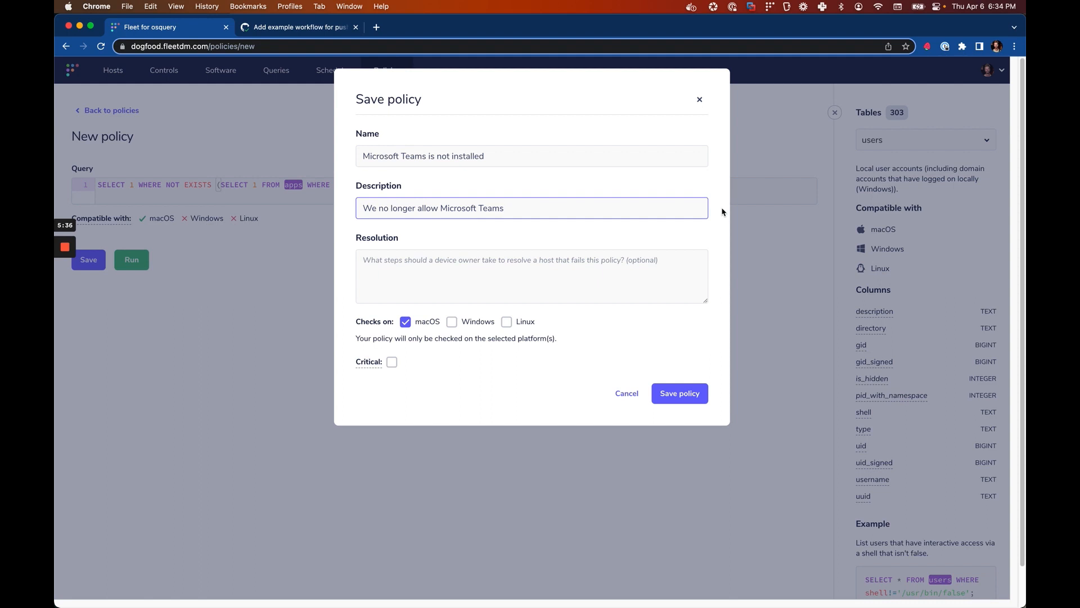
# Enter "Please uninstall Teams" as the policy's resolution and save the policy for macOS
pyautogui.click(518, 285)
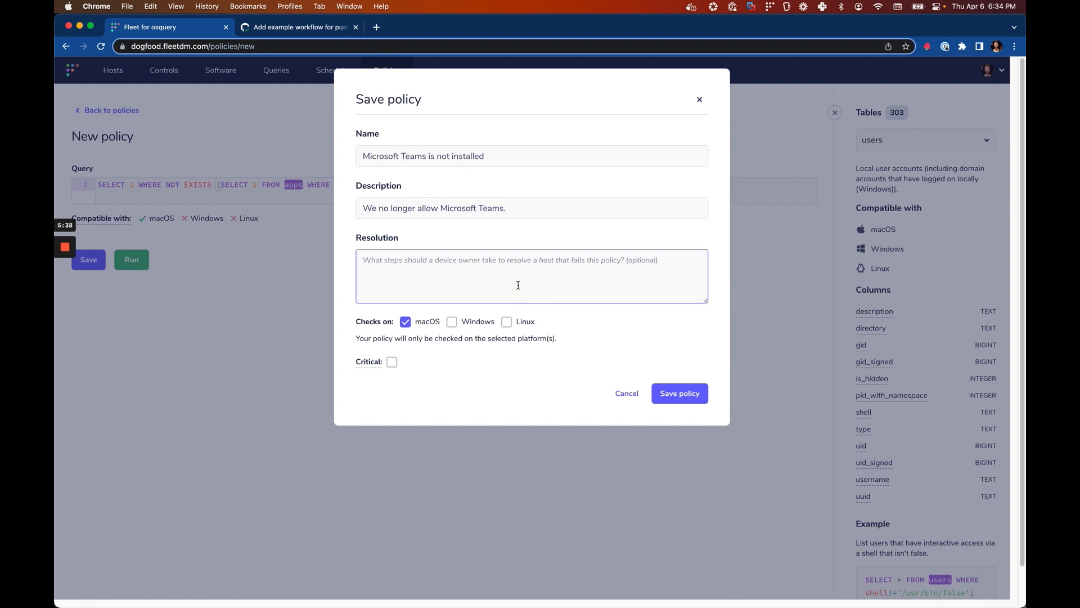
pyautogui.write('Please')
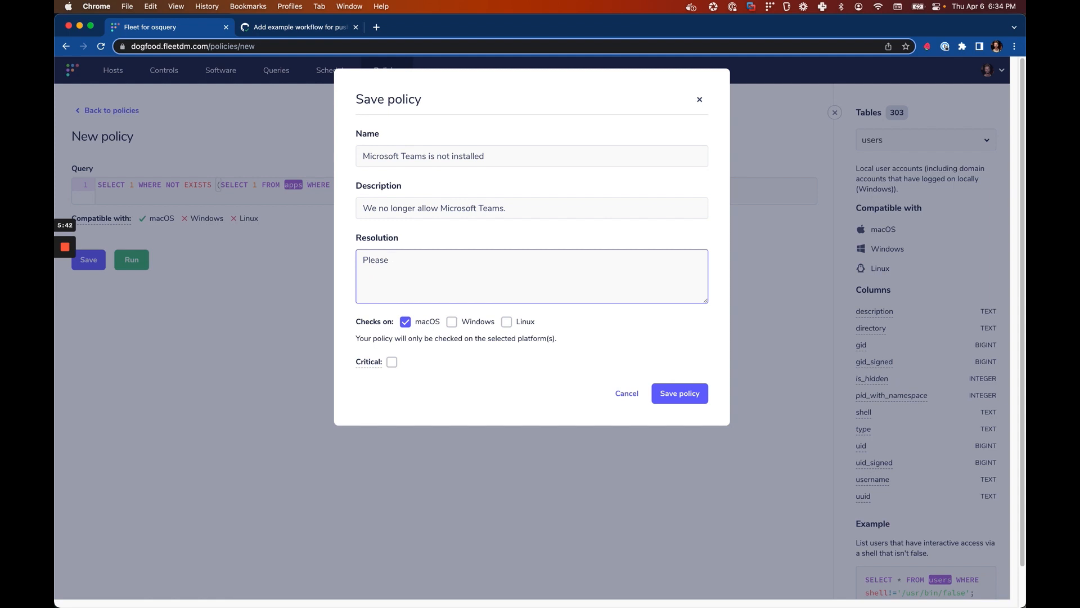
pyautogui.write(' uninstall Teams')
pyautogui.click(696, 393)
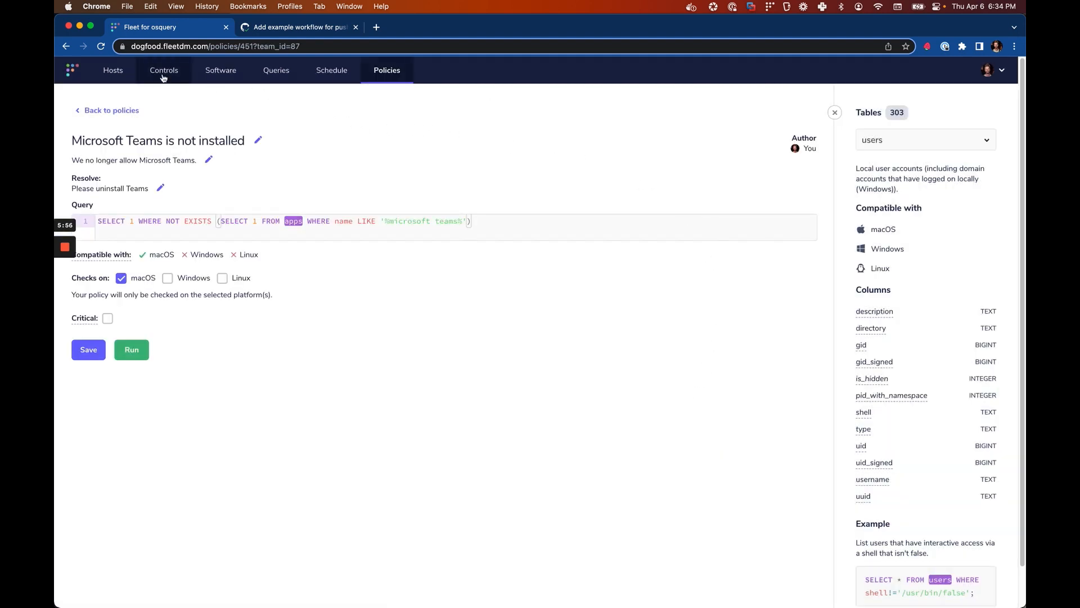
# Open the demo MacBook Pro from the MDM Demo hosts, refetch its data and review its policy results
pyautogui.click(119, 73)
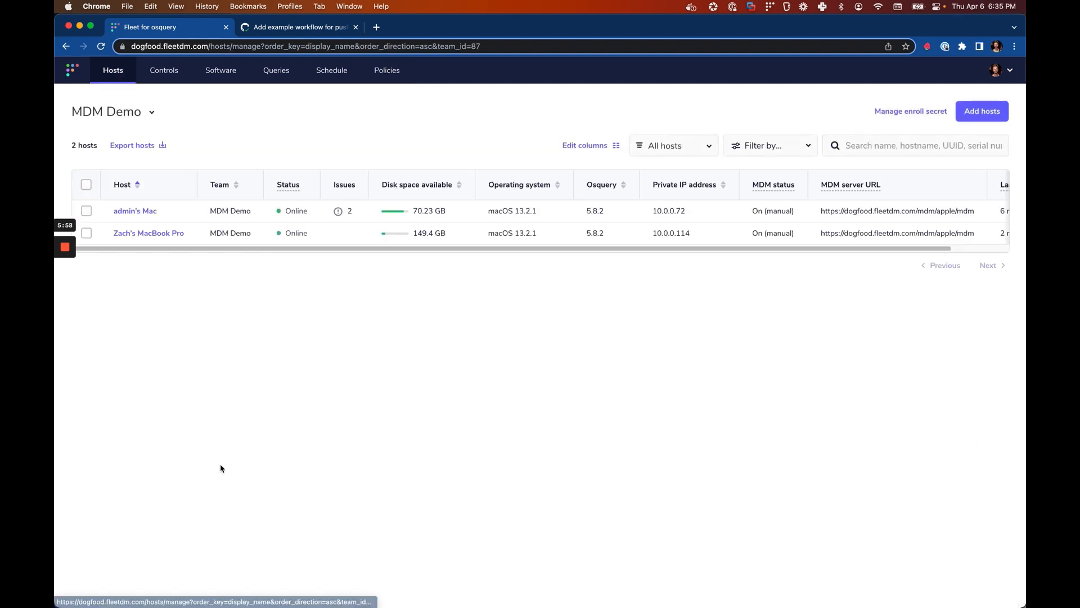
pyautogui.click(157, 237)
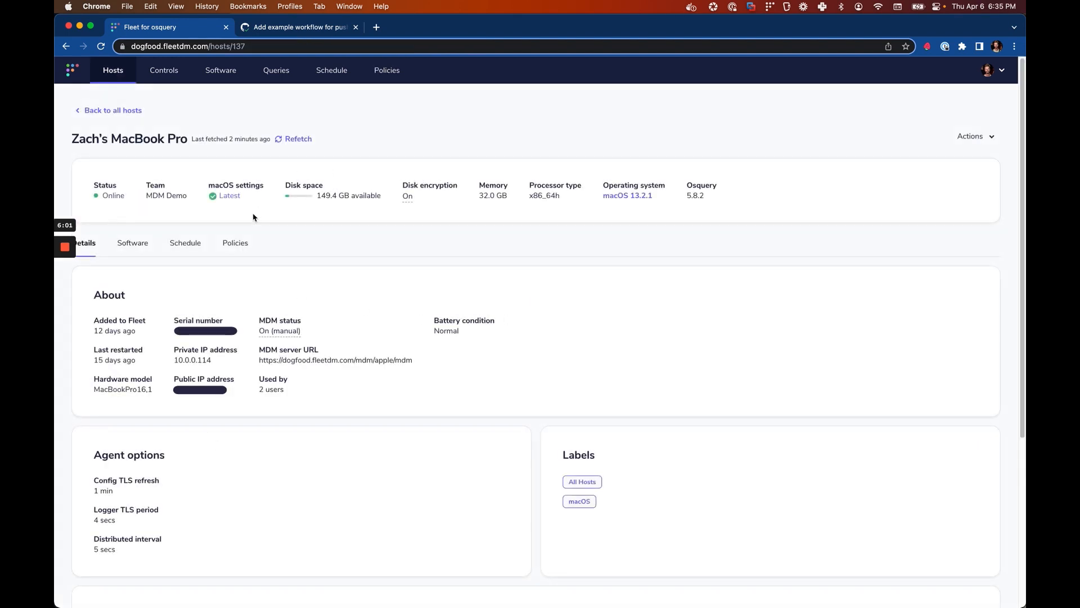
pyautogui.click(294, 140)
pyautogui.click(239, 246)
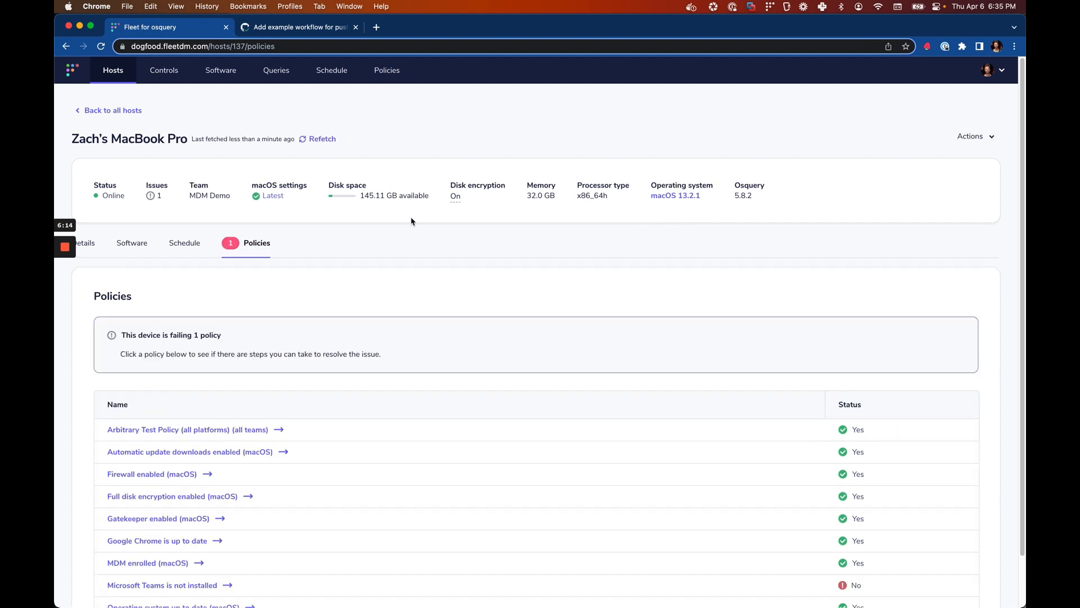
pyautogui.scroll(-2, 830, 554)
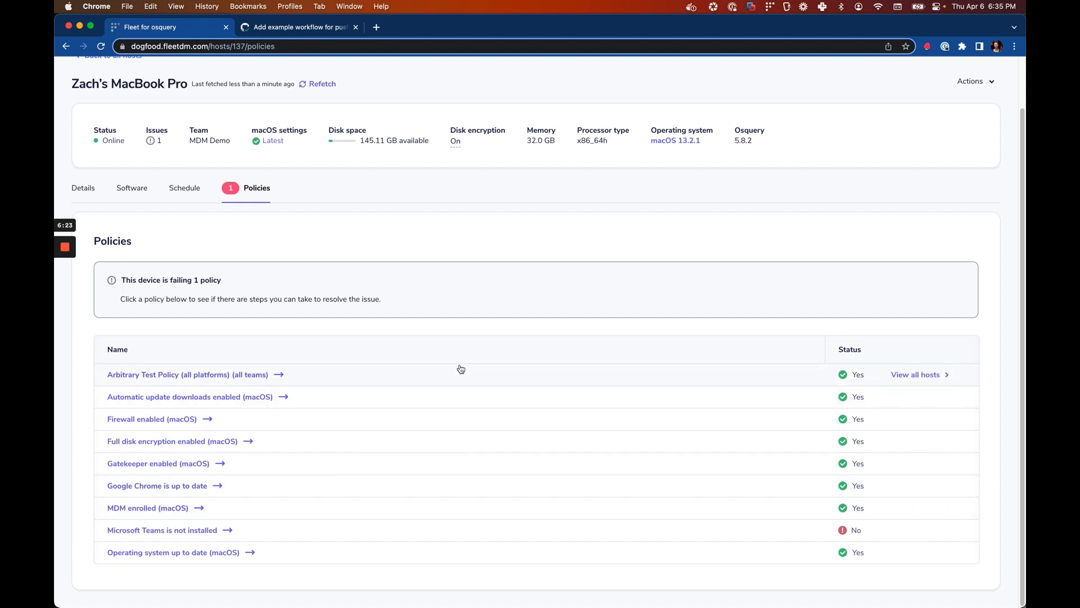
pyautogui.scroll(2, 671, 297)
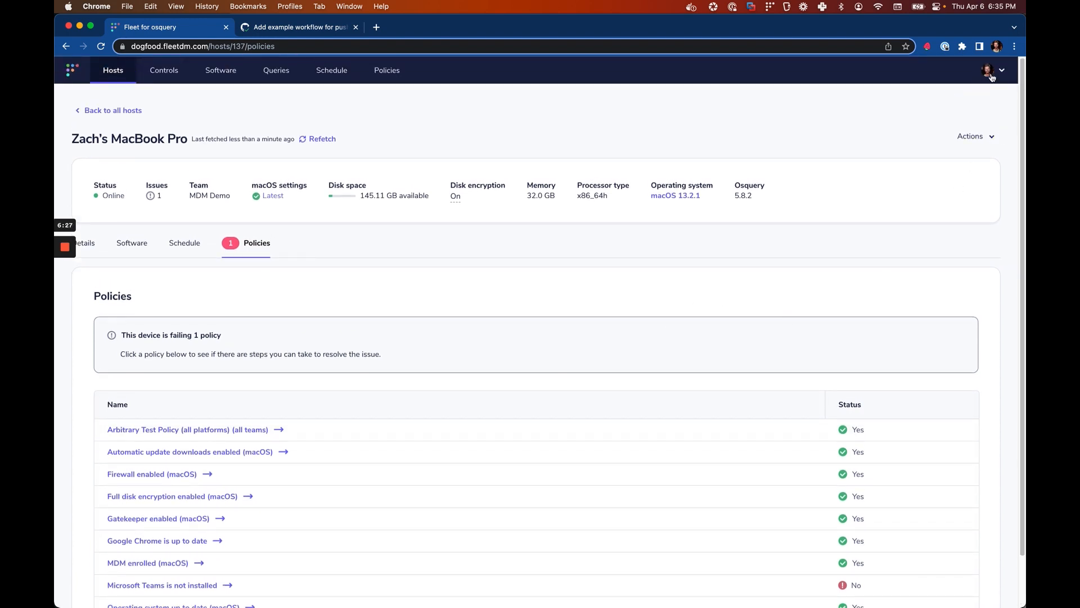
# Open a private browser window and load the end user's My device page from Fleet Desktop
pyautogui.press('super+shift+n')
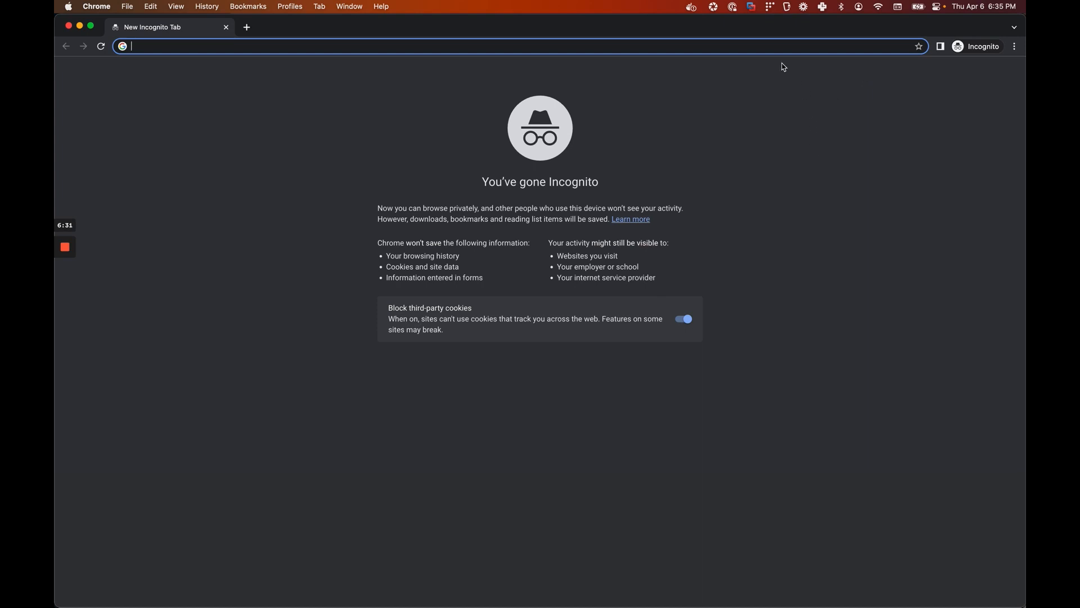
pyautogui.click(771, 7)
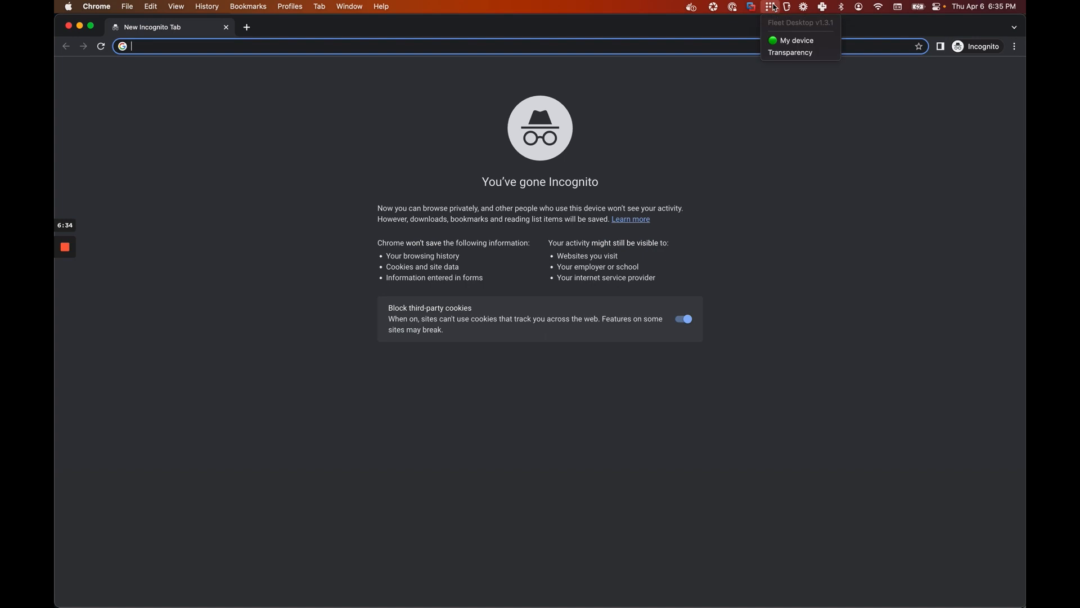
pyautogui.click(794, 41)
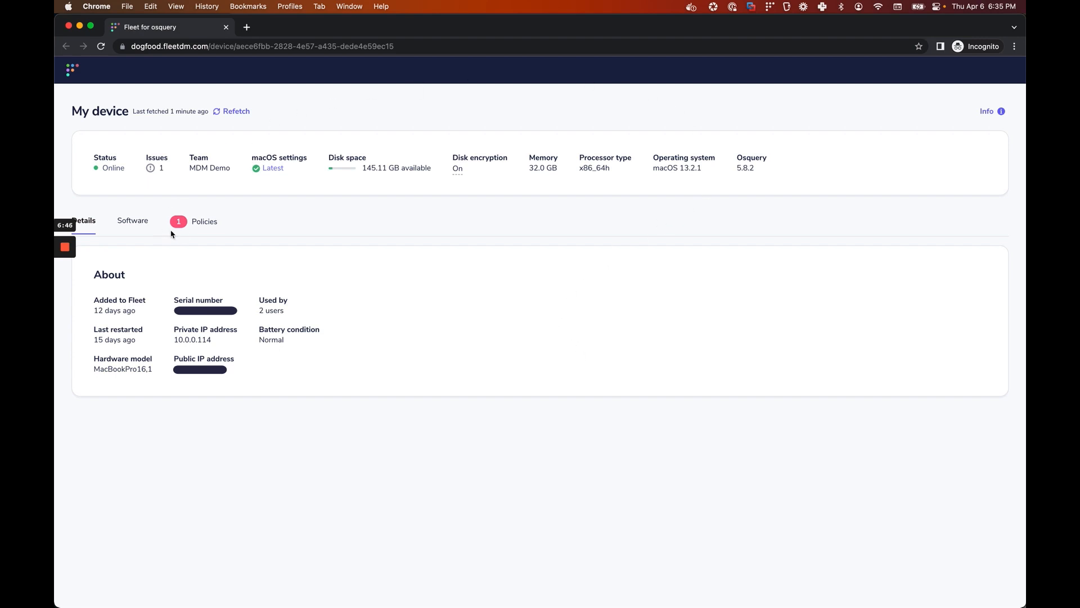
# Review the device's policies and the resolution for "Microsoft Teams is not installed", and close the private window
pyautogui.click(188, 230)
pyautogui.scroll(-2, 442, 270)
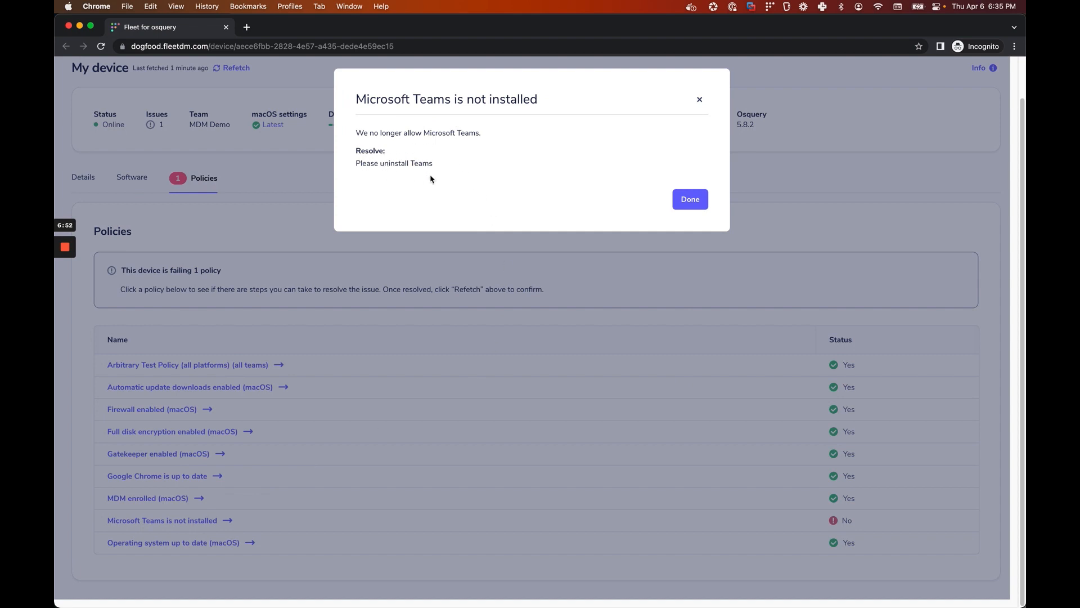
pyautogui.click(696, 208)
pyautogui.scroll(2, 367, 207)
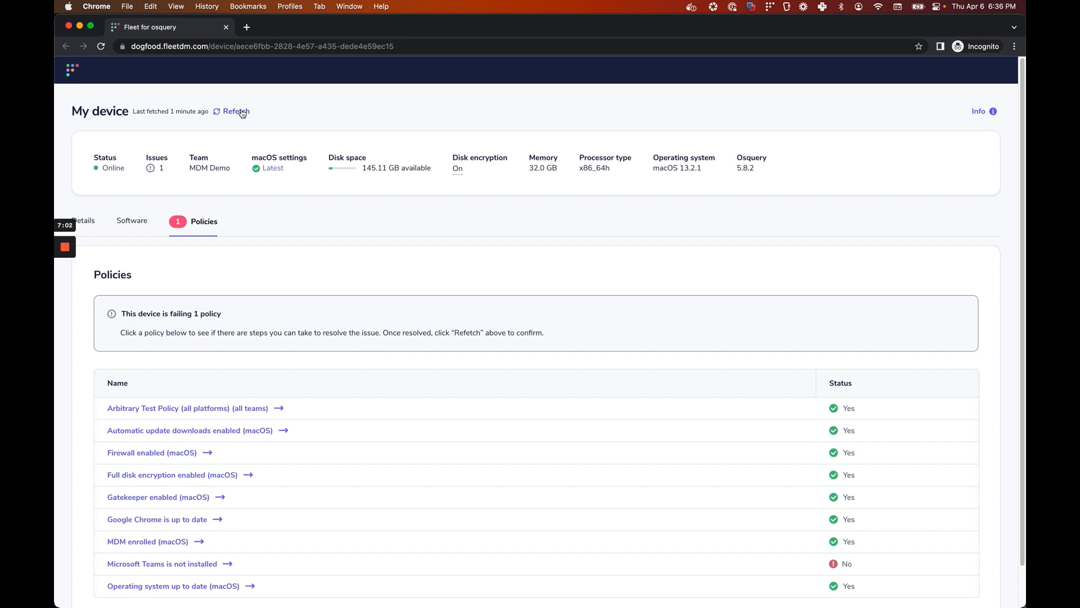
pyautogui.click(226, 27)
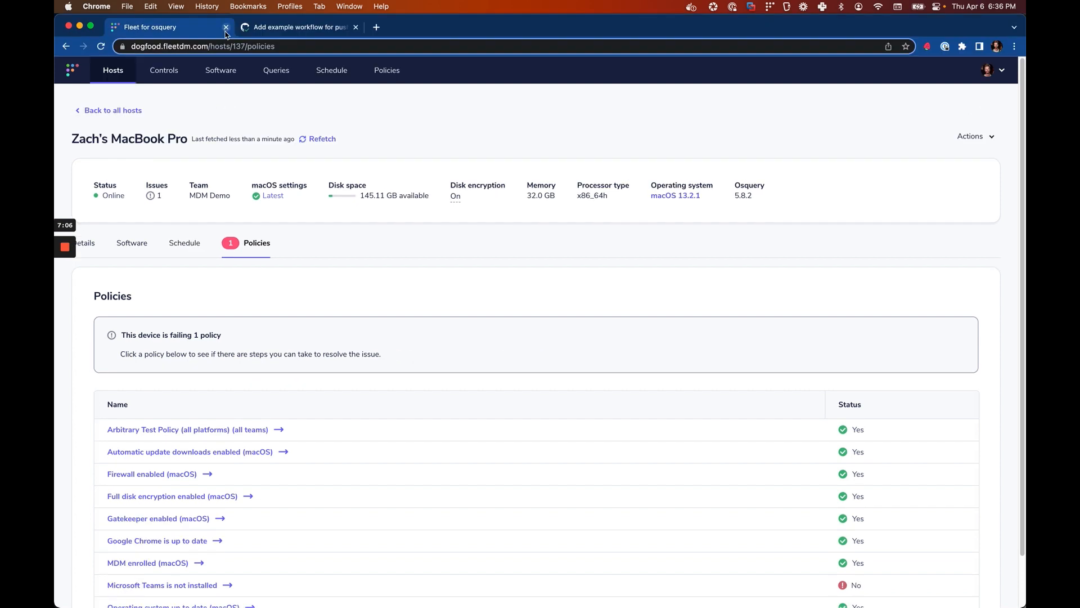
# Go to the MDM Demo dashboard and look through the list of available teams, keeping MDM Demo selected
pyautogui.click(68, 73)
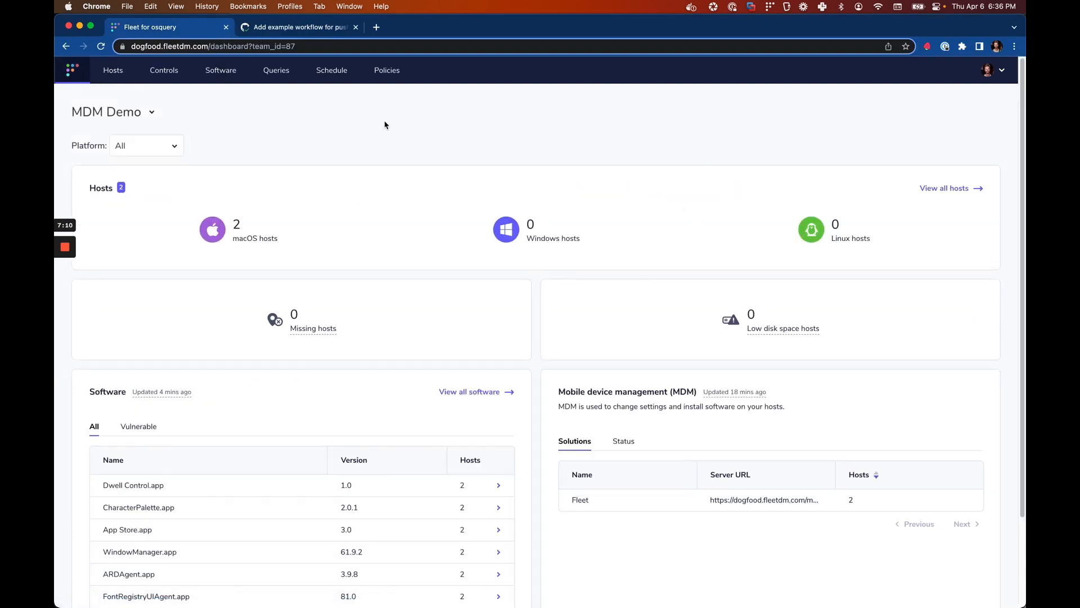
pyautogui.click(143, 118)
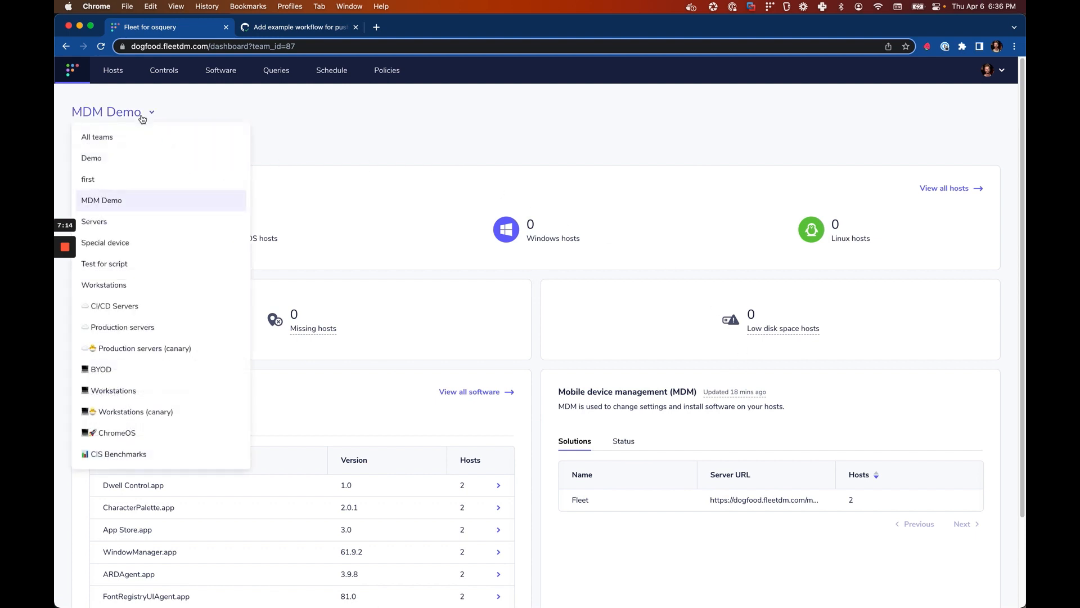
pyautogui.click(142, 118)
pyautogui.click(144, 117)
pyautogui.click(145, 116)
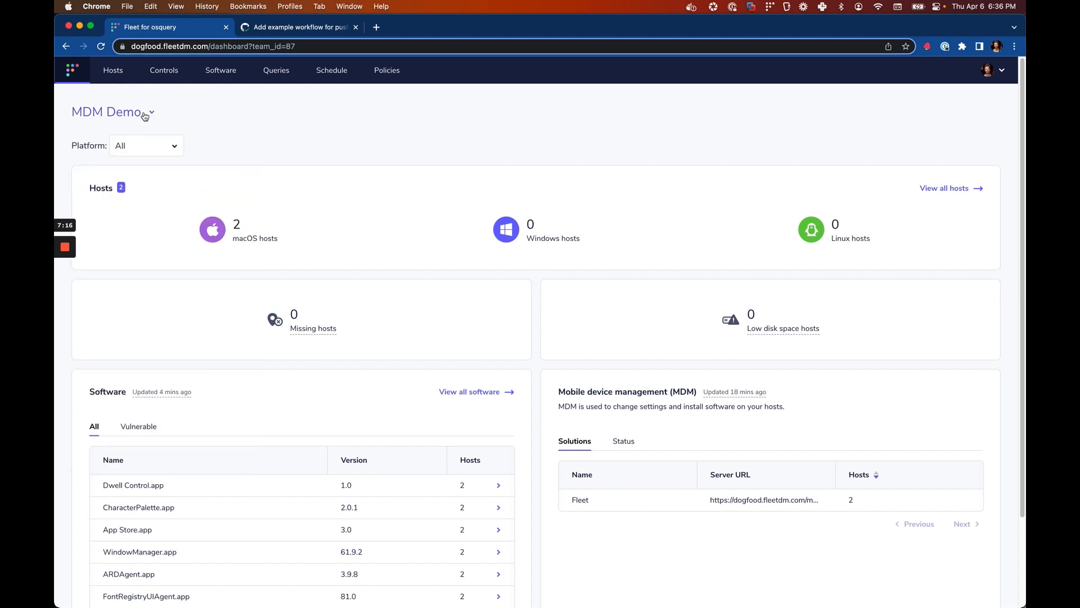
pyautogui.click(144, 116)
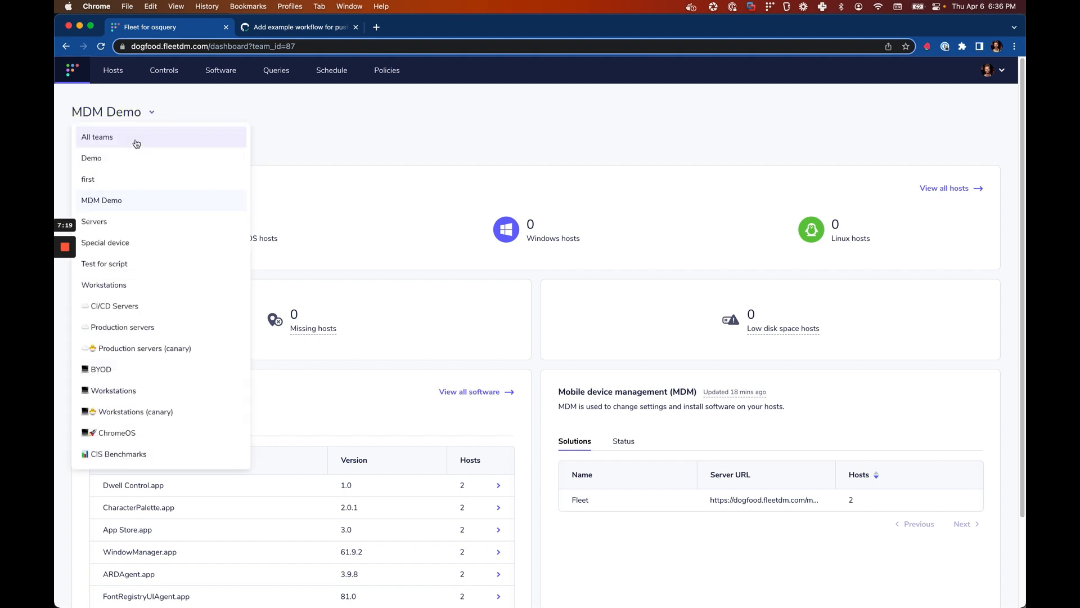
pyautogui.click(192, 111)
# Review the user accounts and their roles in user management, and return to the MDM Demo hosts list
pyautogui.click(996, 70)
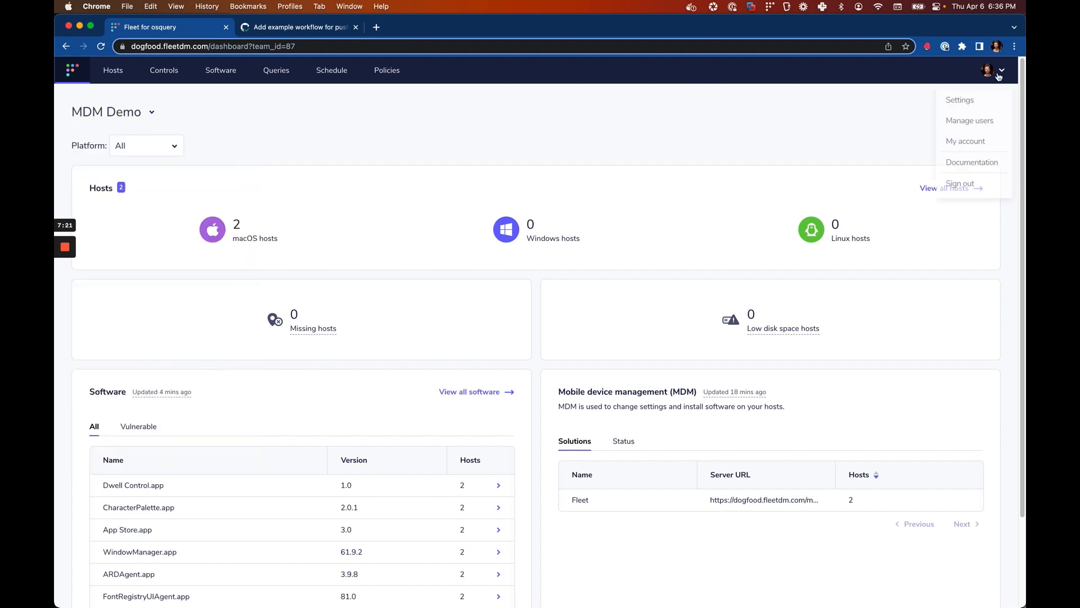
pyautogui.click(993, 119)
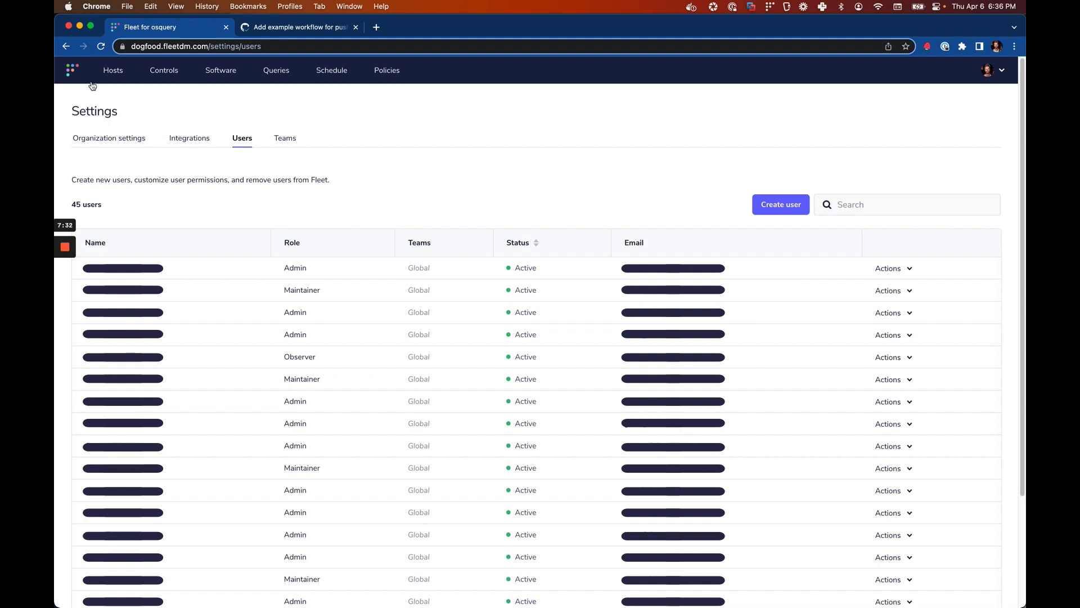
pyautogui.click(114, 76)
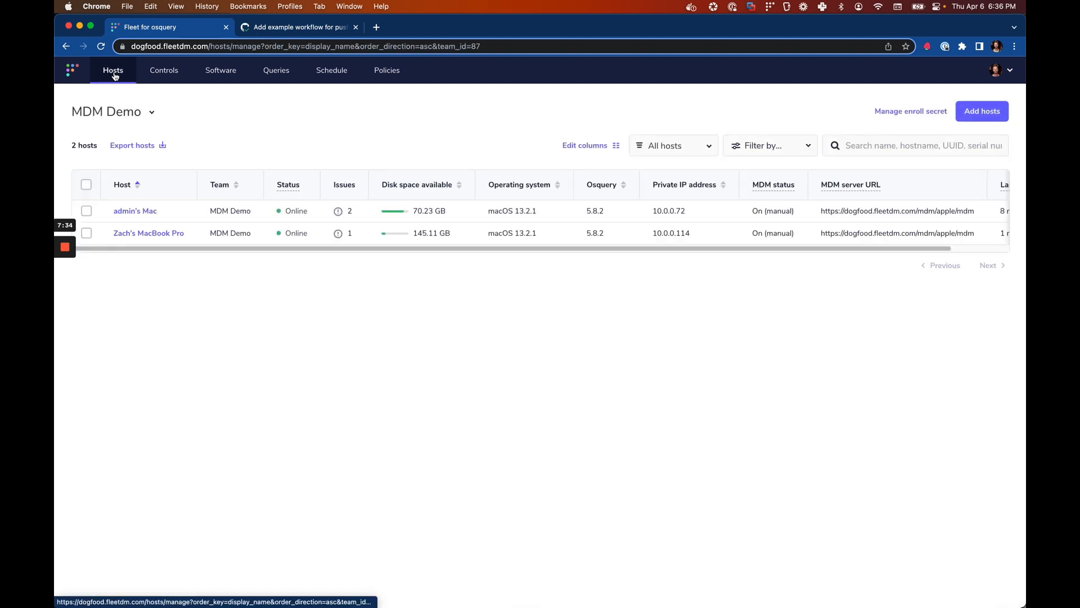
# Review the MDM Demo team's controls: macOS updates, disk encryption and the custom configuration profiles
pyautogui.click(158, 71)
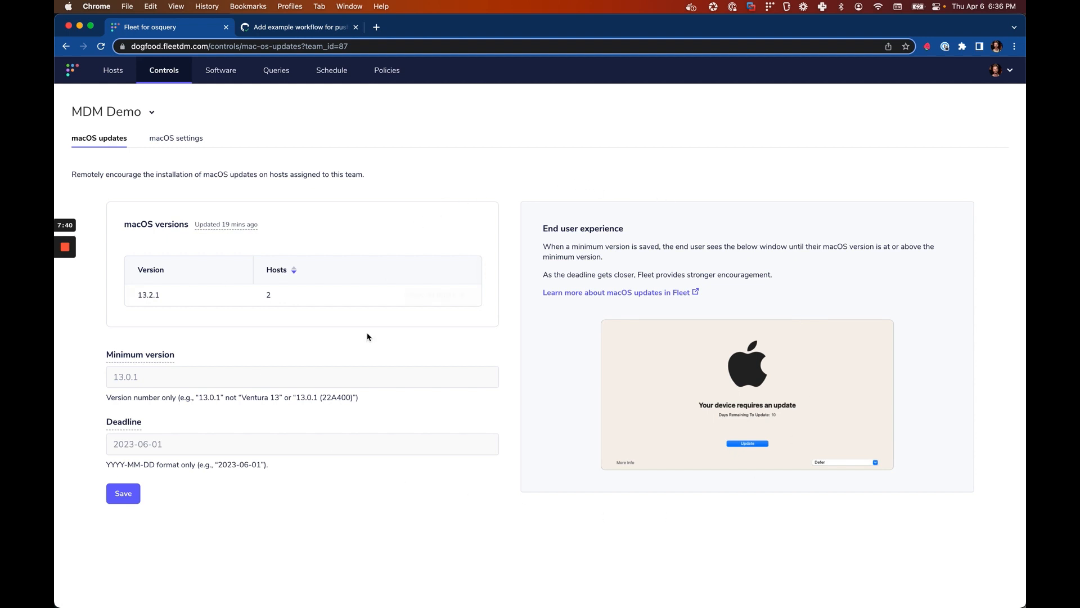
pyautogui.click(189, 146)
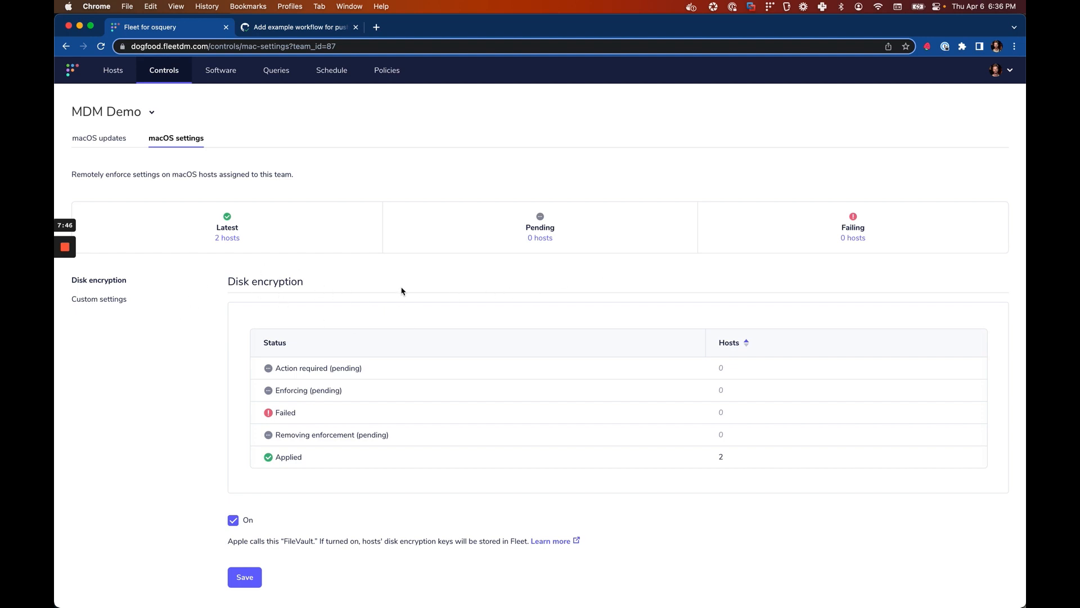
pyautogui.click(100, 301)
pyautogui.scroll(-3, 572, 378)
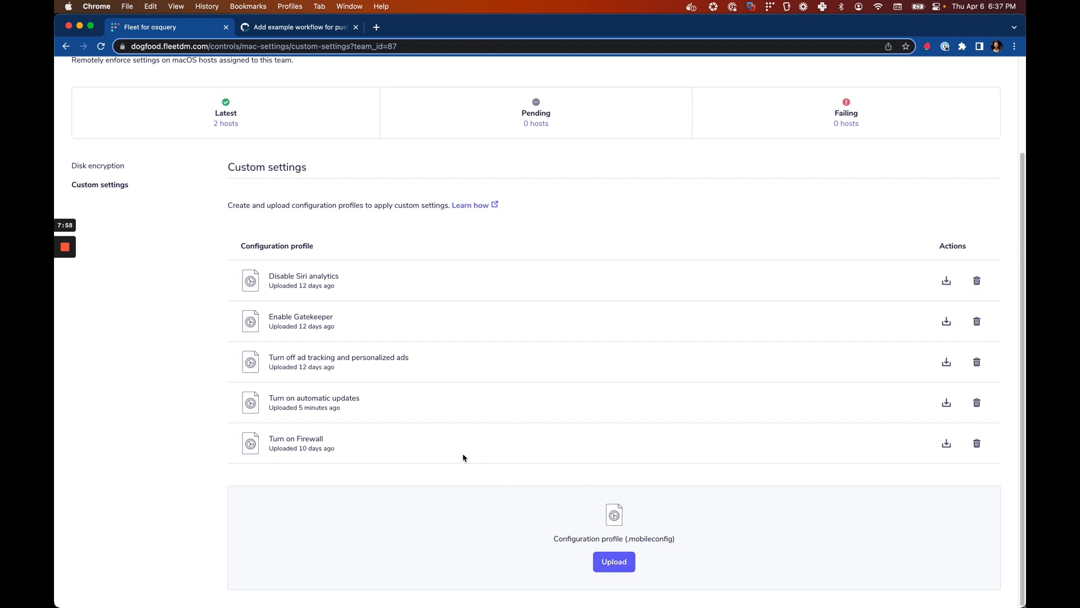
pyautogui.scroll(3, 463, 458)
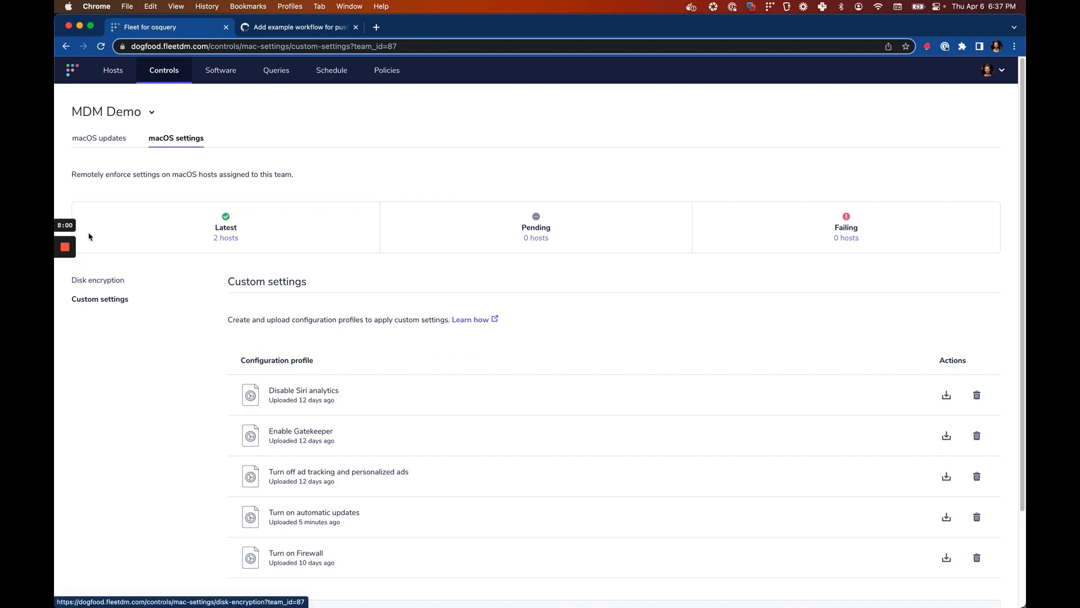